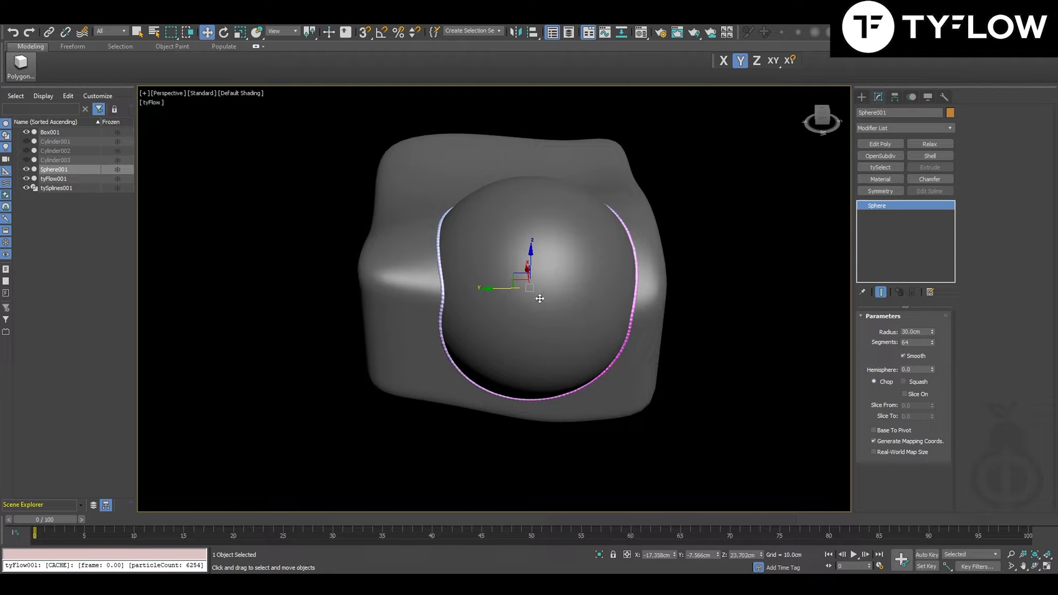
# Step: Examine the finished weld seams where the sphere meets the box and where the three cylinders join
pyautogui.keyDown('alt'); pyautogui.moveTo(508, 305); pyautogui.dragTo(549, 298, button='middle'); pyautogui.keyUp('alt')
pyautogui.scroll(4, 541, 315)
pyautogui.moveTo(548, 298); pyautogui.dragTo(568, 312, button='middle')
pyautogui.scroll(-3, 568, 311)
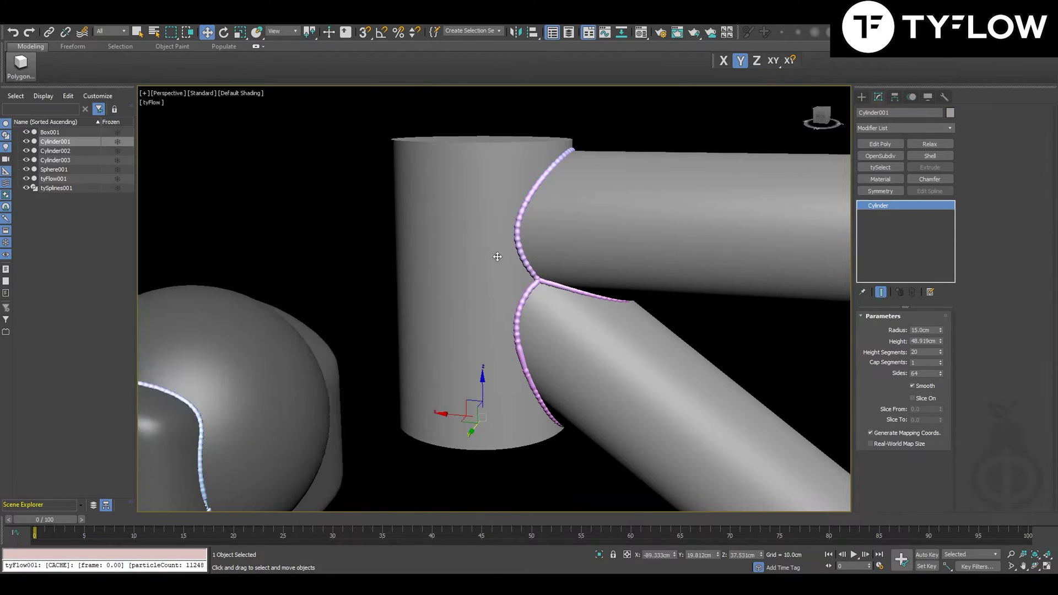
pyautogui.keyDown('alt'); pyautogui.moveTo(468, 236); pyautogui.dragTo(350, 278, button='middle'); pyautogui.keyUp('alt')
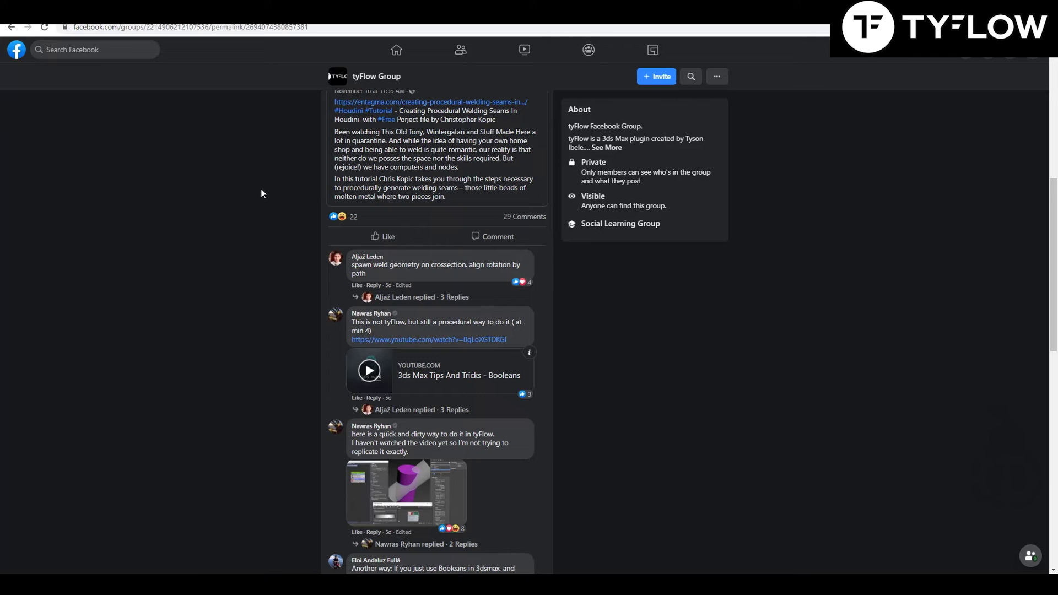
# Step: Switch to the browser and read the tyFlow Group post about procedural welding seams, along with the suggestions in its comments
pyautogui.moveTo(356, 314)
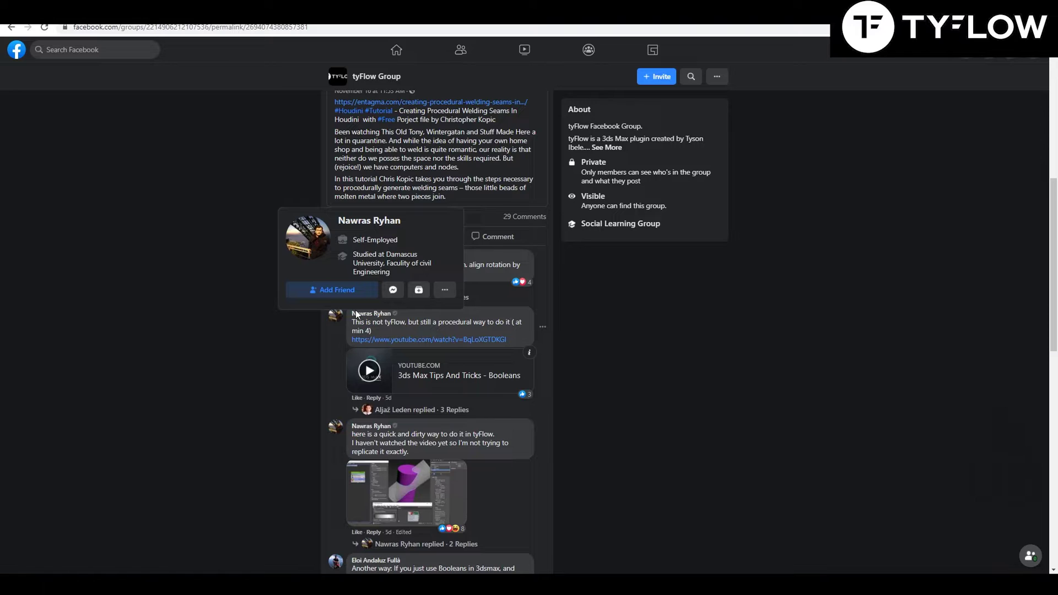
pyautogui.scroll(7, 250, 243)
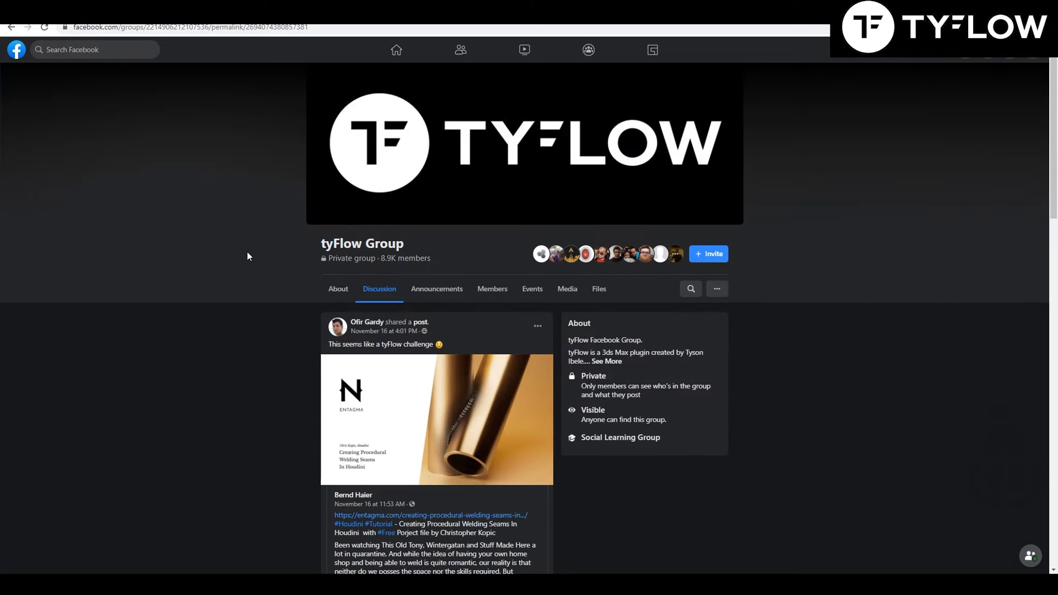
pyautogui.scroll(-8, 303, 269)
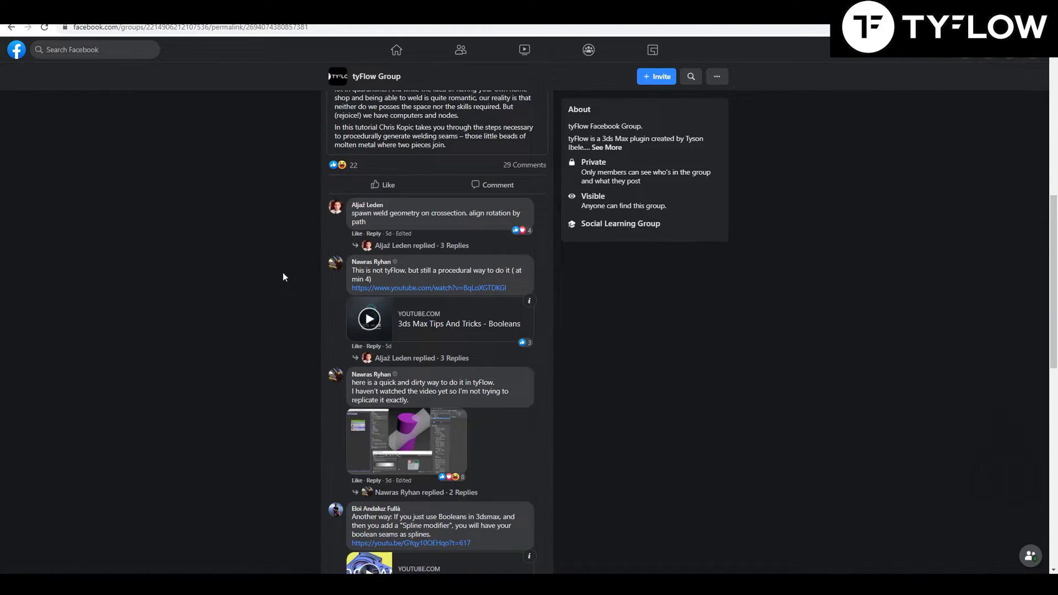
pyautogui.moveTo(359, 462)
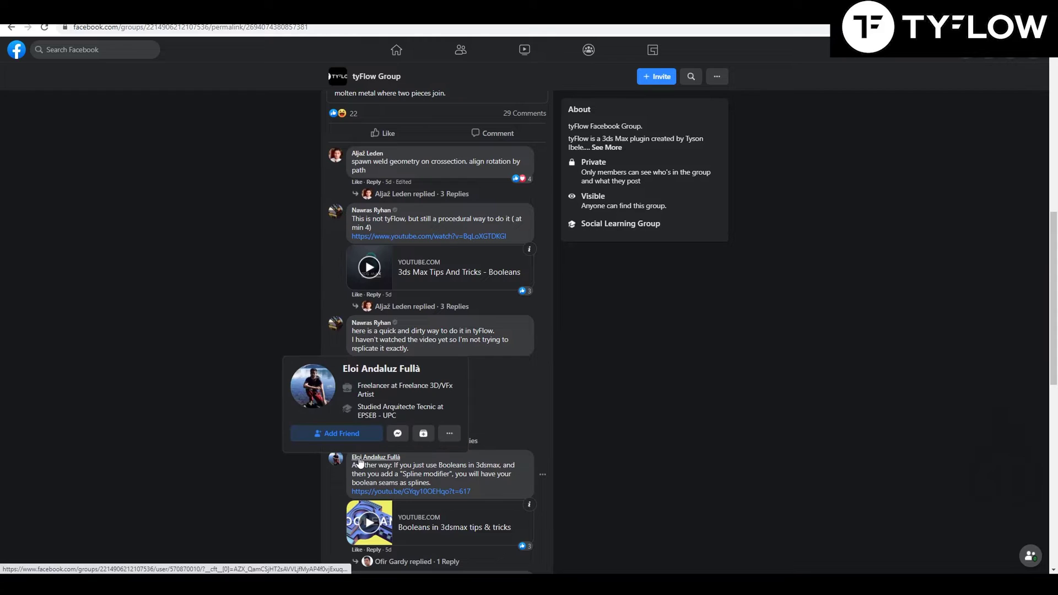
pyautogui.moveTo(367, 474); pyautogui.dragTo(430, 492)
pyautogui.scroll(-1, 430, 493)
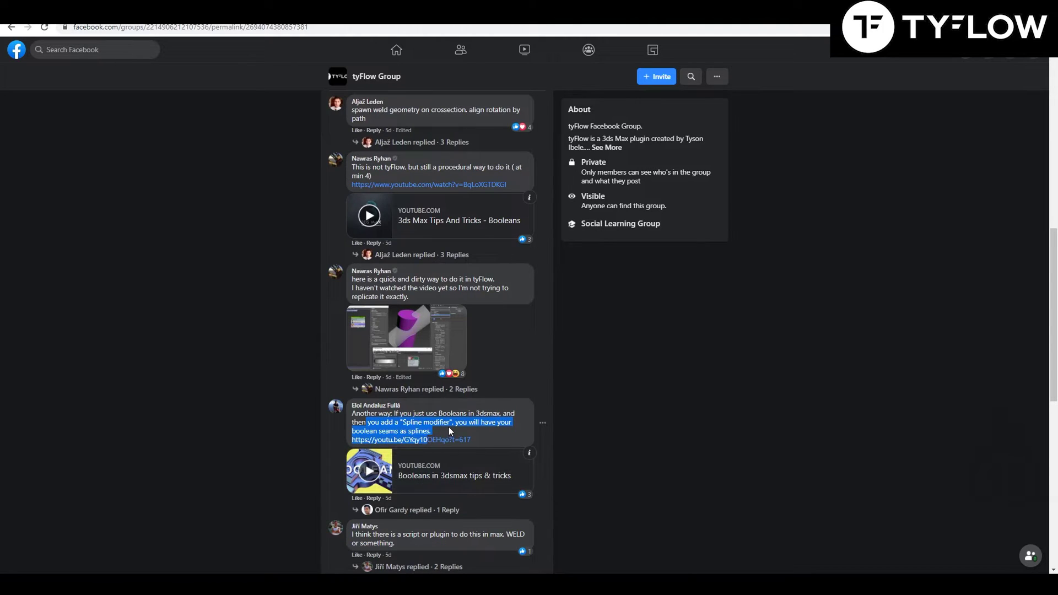
pyautogui.click(444, 443)
pyautogui.scroll(-4, 444, 447)
pyautogui.scroll(9, 441, 457)
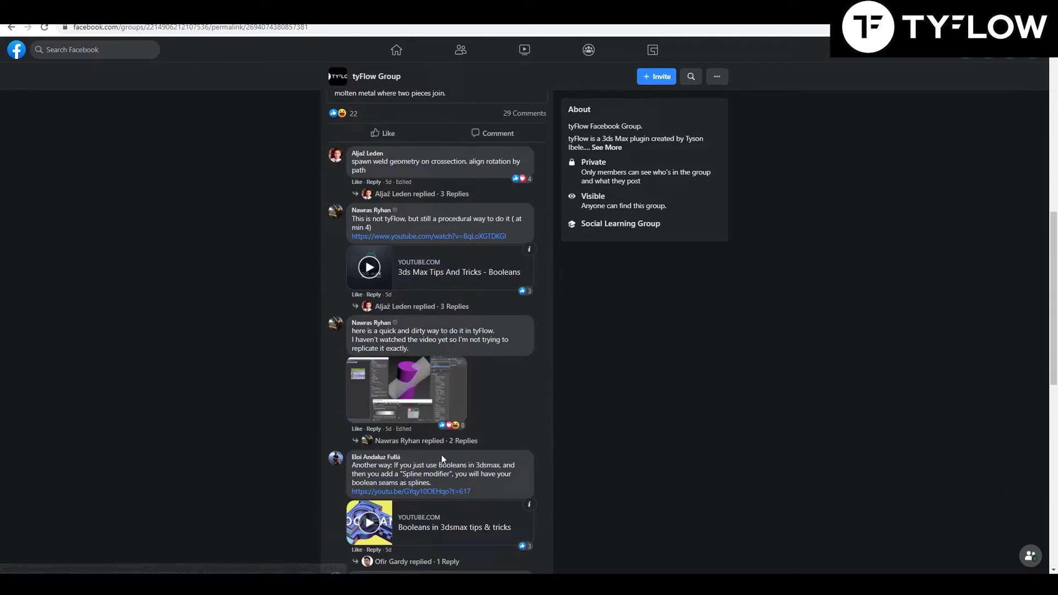
pyautogui.scroll(3, 441, 454)
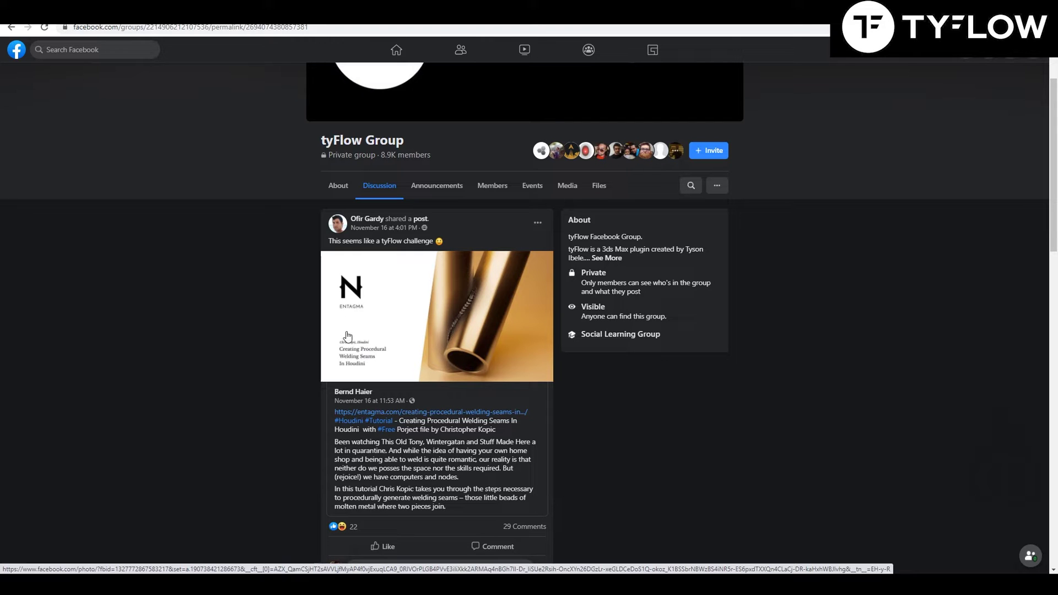
pyautogui.scroll(-1, 352, 334)
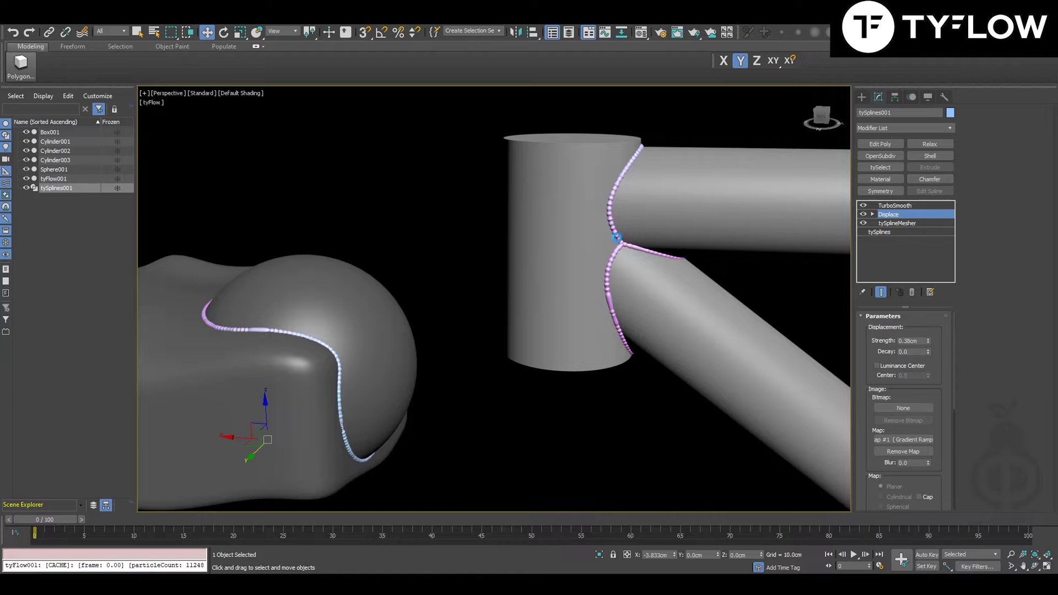
# Step: Return to 3ds Max and examine the tySplines001 modifier stack and the event operators of tyFlow001 in the finished weld scene
pyautogui.press('Up')
pyautogui.click(570, 408)
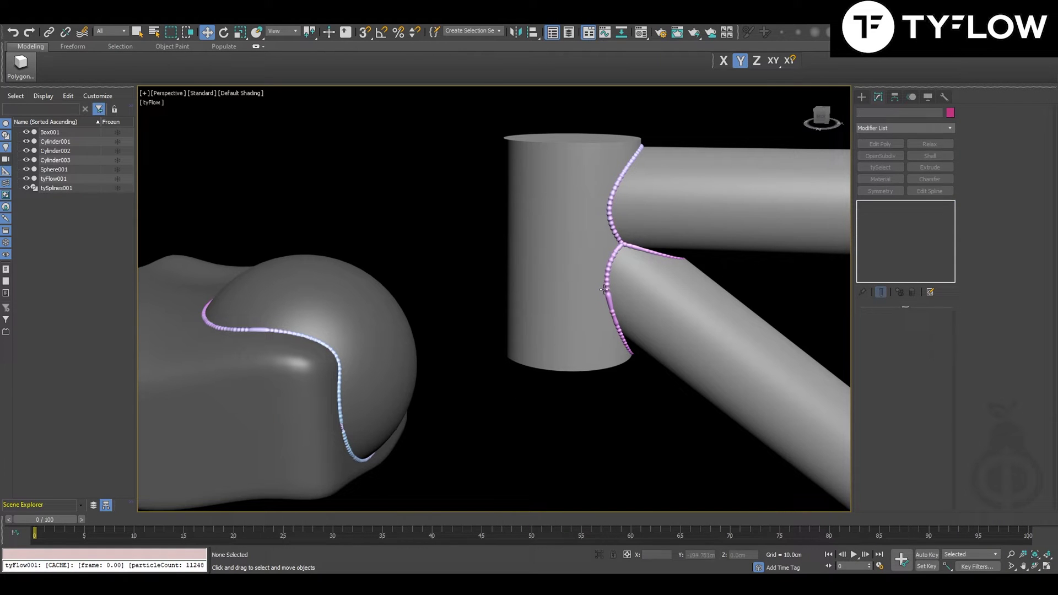
pyautogui.click(338, 359)
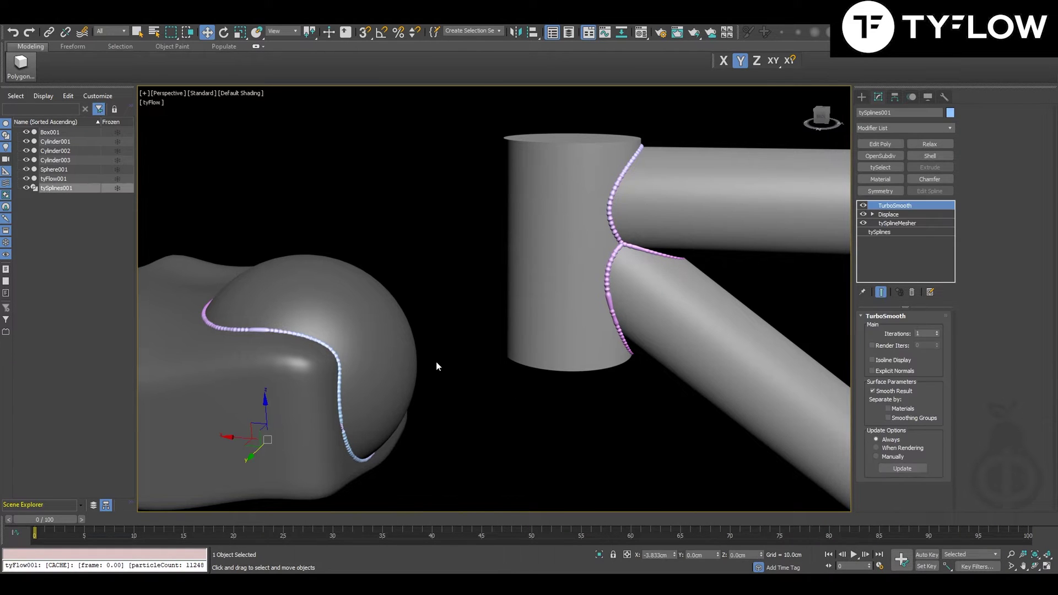
pyautogui.keyDown('alt'); pyautogui.moveTo(435, 363); pyautogui.dragTo(431, 384, button='middle'); pyautogui.keyUp('alt')
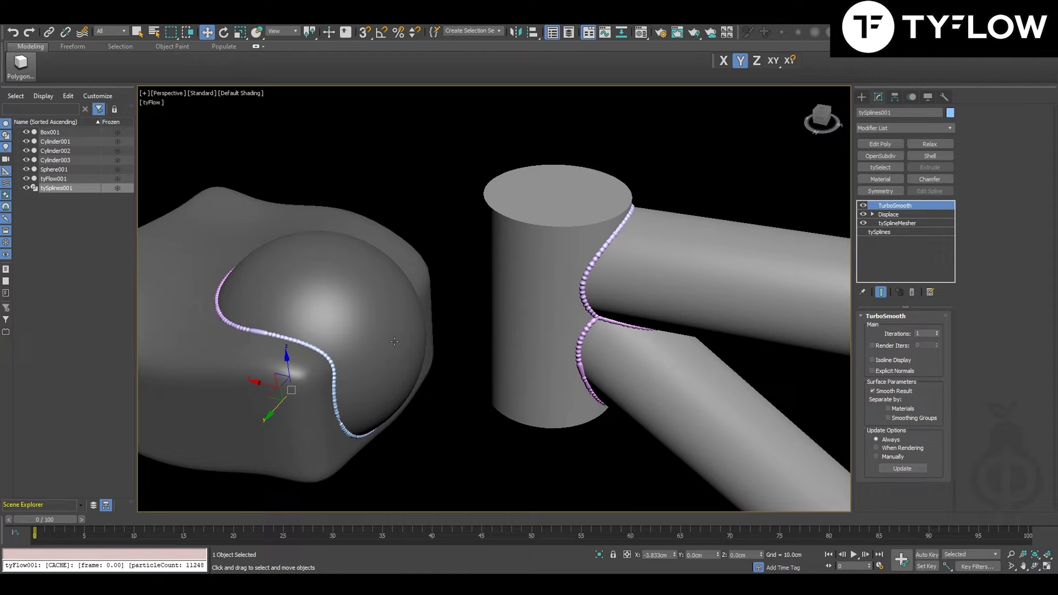
pyautogui.moveTo(407, 335)
pyautogui.keyDown('alt'); pyautogui.mouseDown(button='middle')
pyautogui.moveTo(419, 314)
pyautogui.moveTo(408, 331)
pyautogui.mouseUp(button='middle'); pyautogui.keyUp('alt')
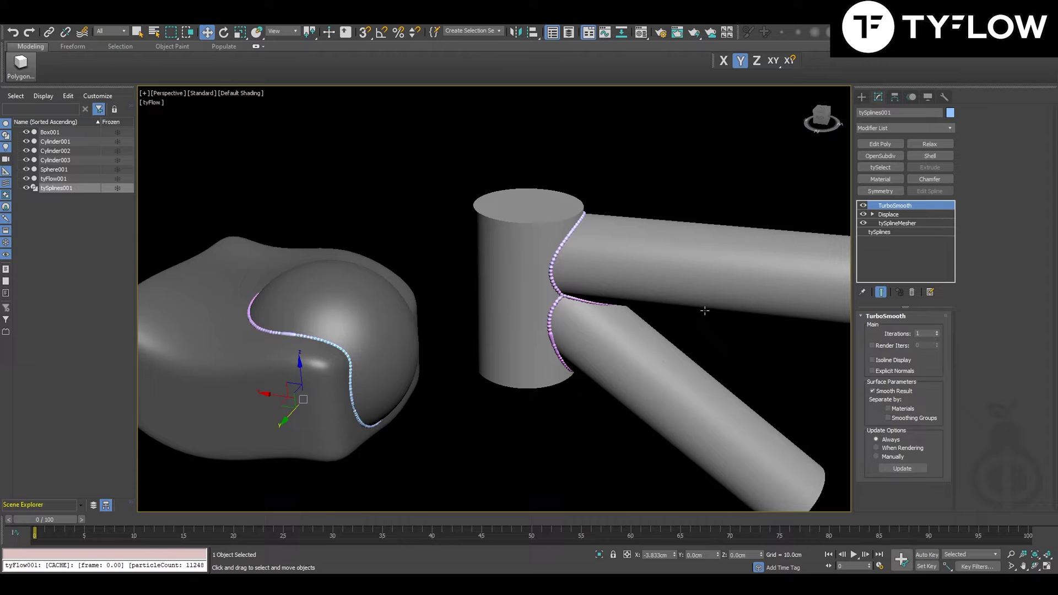
pyautogui.click(893, 344)
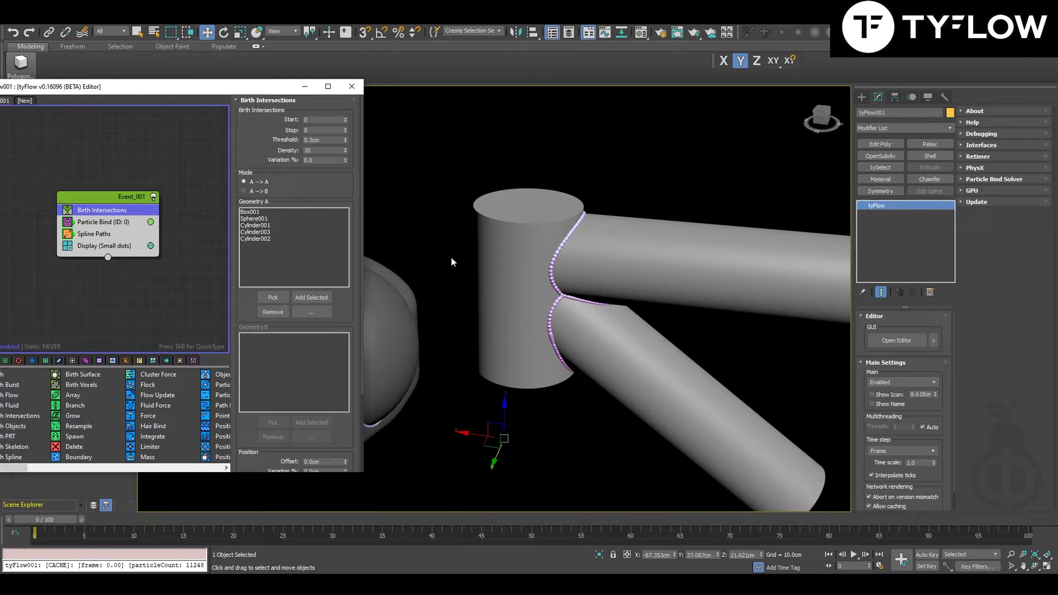
pyautogui.scroll(-5, 601, 314)
pyautogui.click(163, 194)
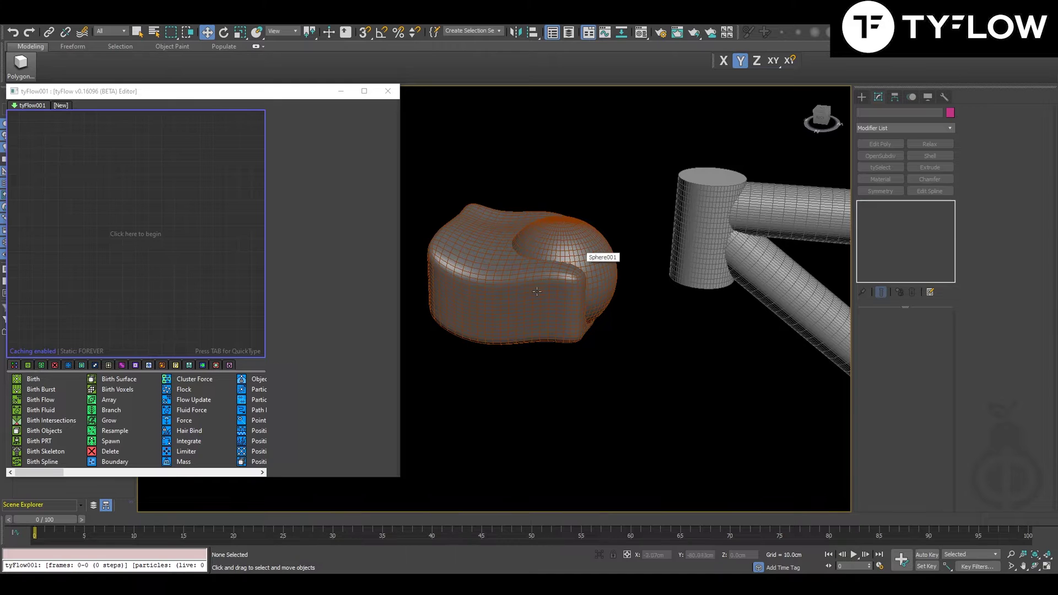
# Step: Create the first event in the empty tyFlow001 graph with a Birth Intersections operator
pyautogui.click(537, 292)
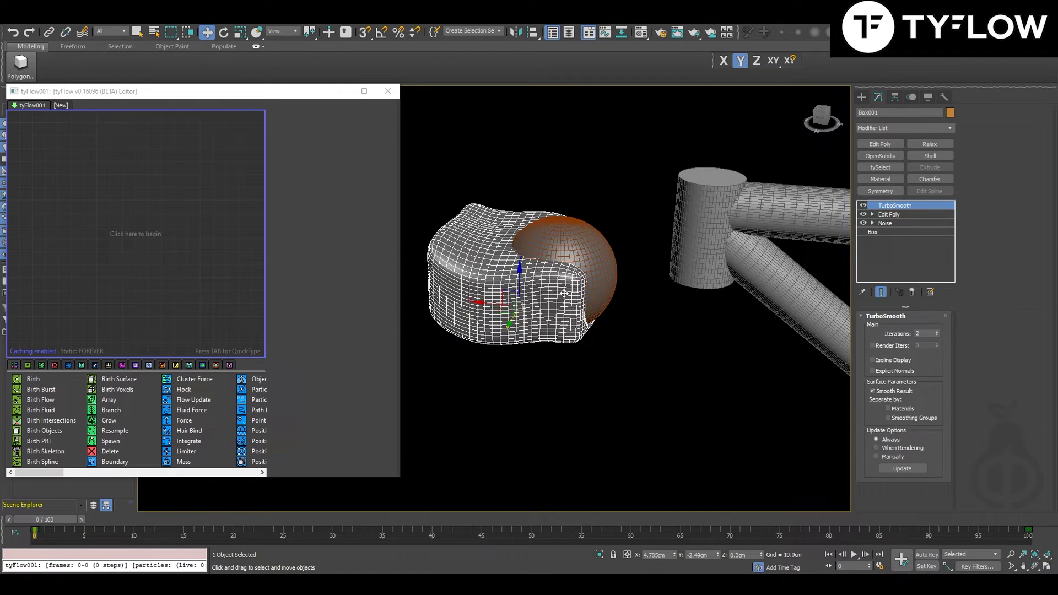
pyautogui.click(520, 349)
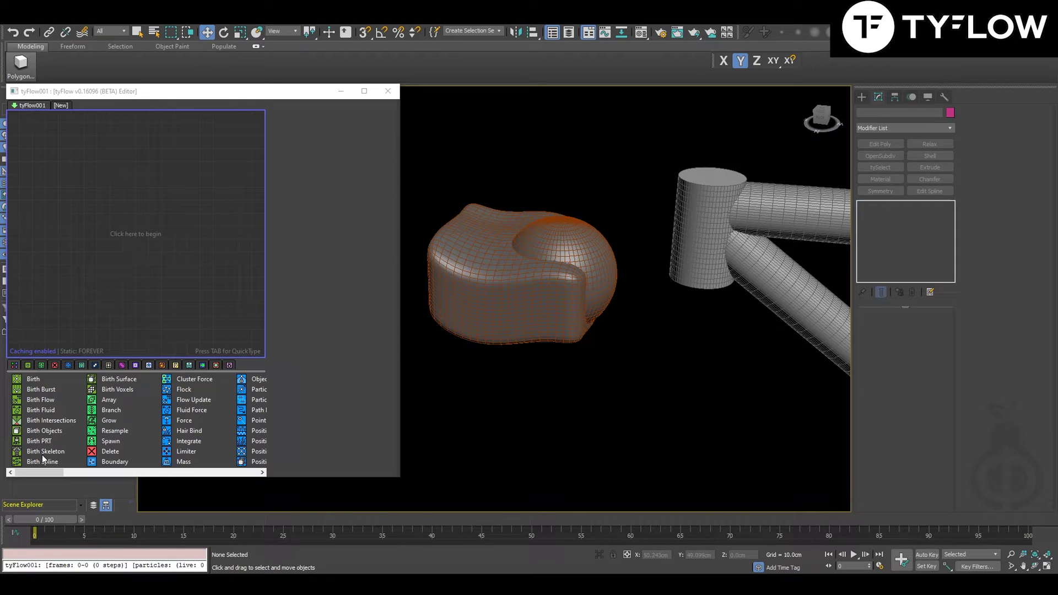
pyautogui.moveTo(49, 421); pyautogui.dragTo(53, 412)
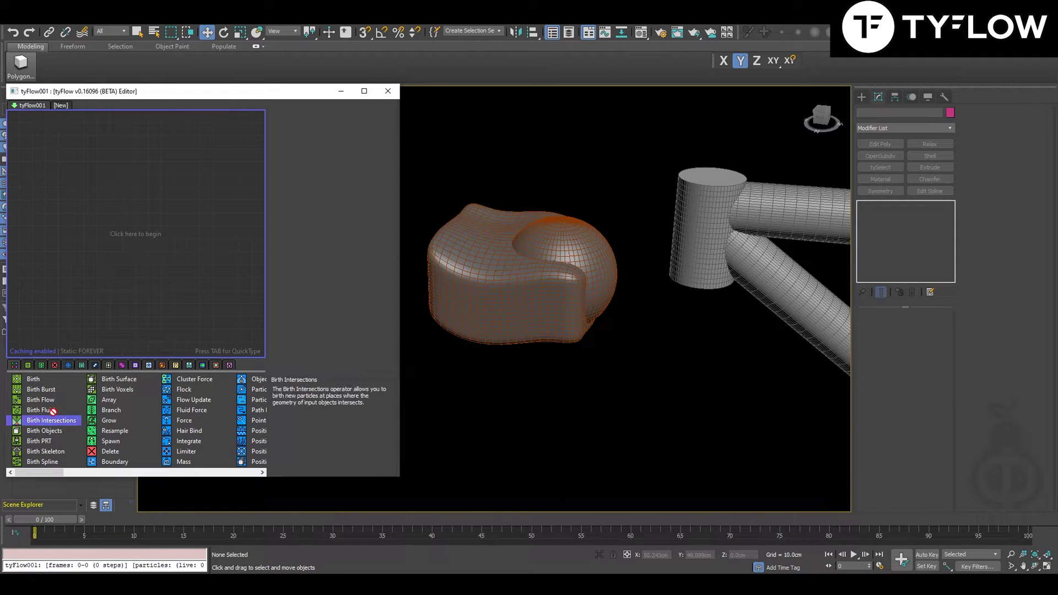
pyautogui.moveTo(115, 187); pyautogui.dragTo(114, 187)
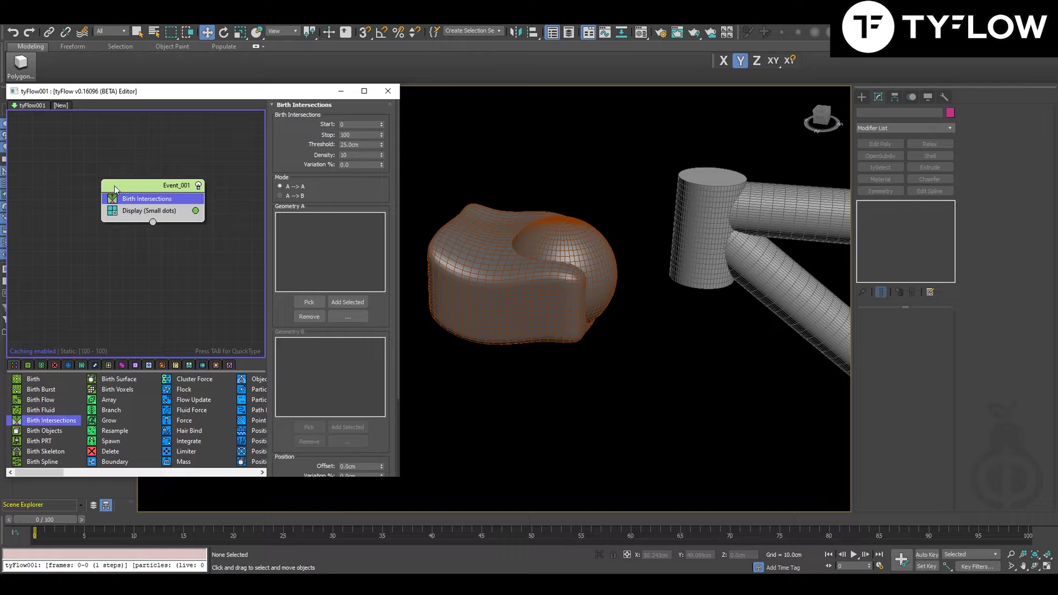
# Step: Pick Box001 and Sphere001 as Geometry A for the Birth Intersections operator
pyautogui.click(309, 302)
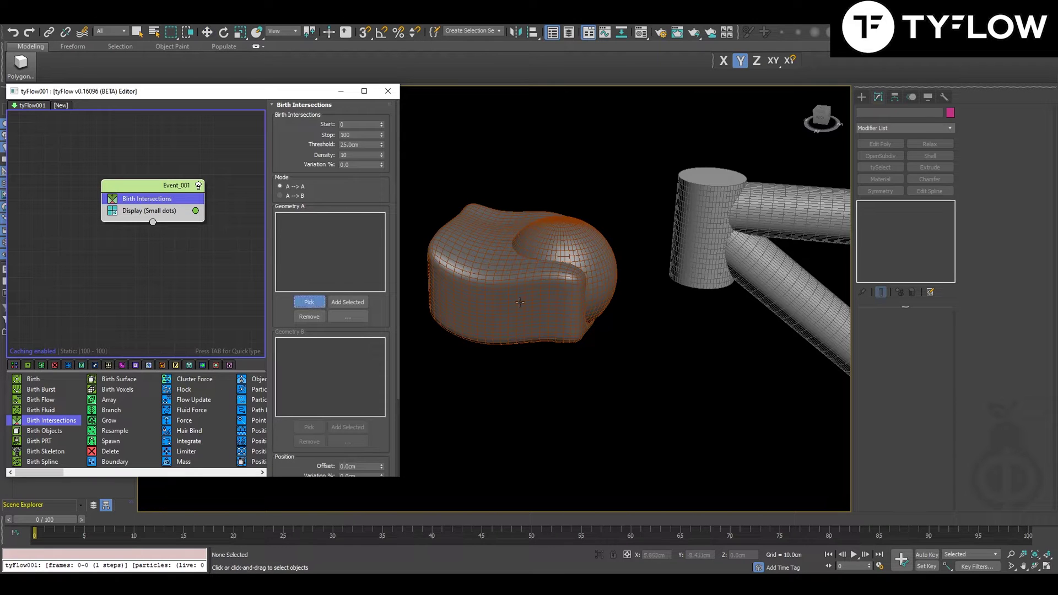
pyautogui.click(521, 302)
pyautogui.click(575, 239)
# Step: Set the Birth Intersections threshold to 1.0 cm and check the particles along the seam between sphere and box
pyautogui.scroll(6, 576, 239)
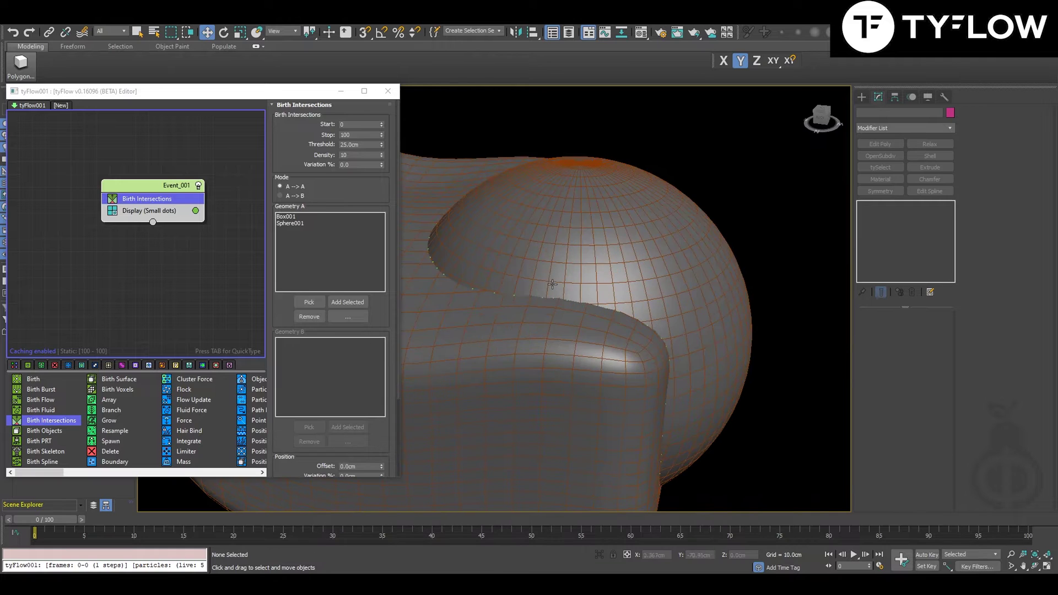
pyautogui.keyDown('alt'); pyautogui.moveTo(560, 295); pyautogui.dragTo(703, 188, button='middle'); pyautogui.keyUp('alt')
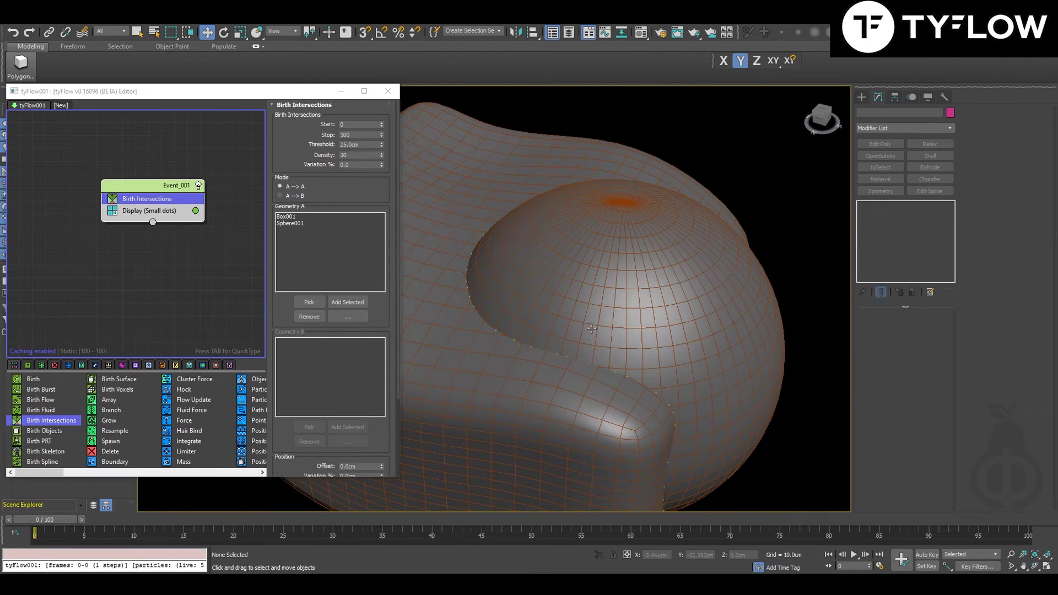
pyautogui.click(365, 145)
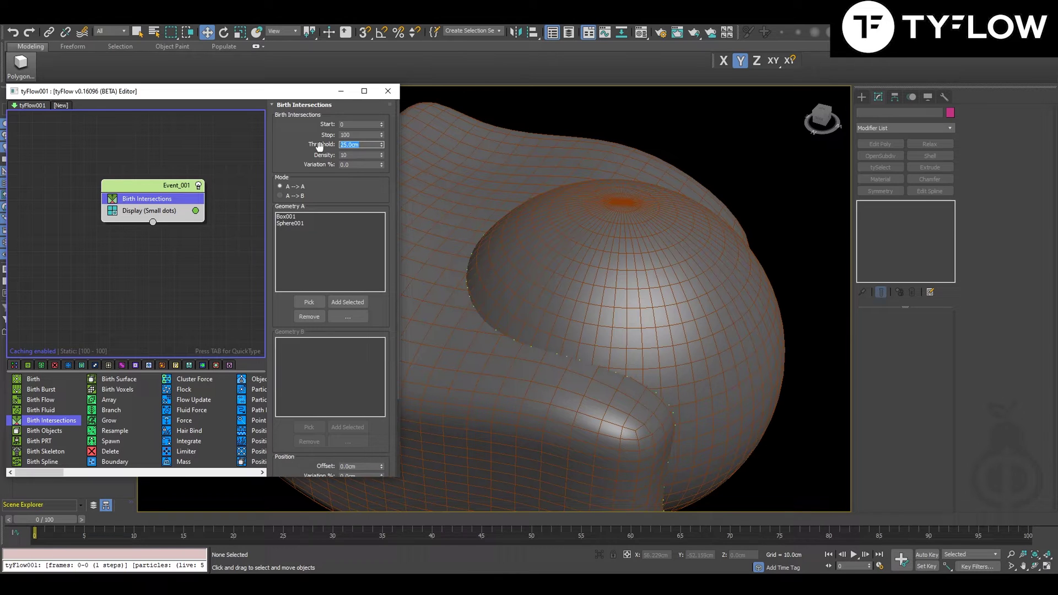
pyautogui.write('1')
pyautogui.press('Return')
pyautogui.scroll(3, 544, 352)
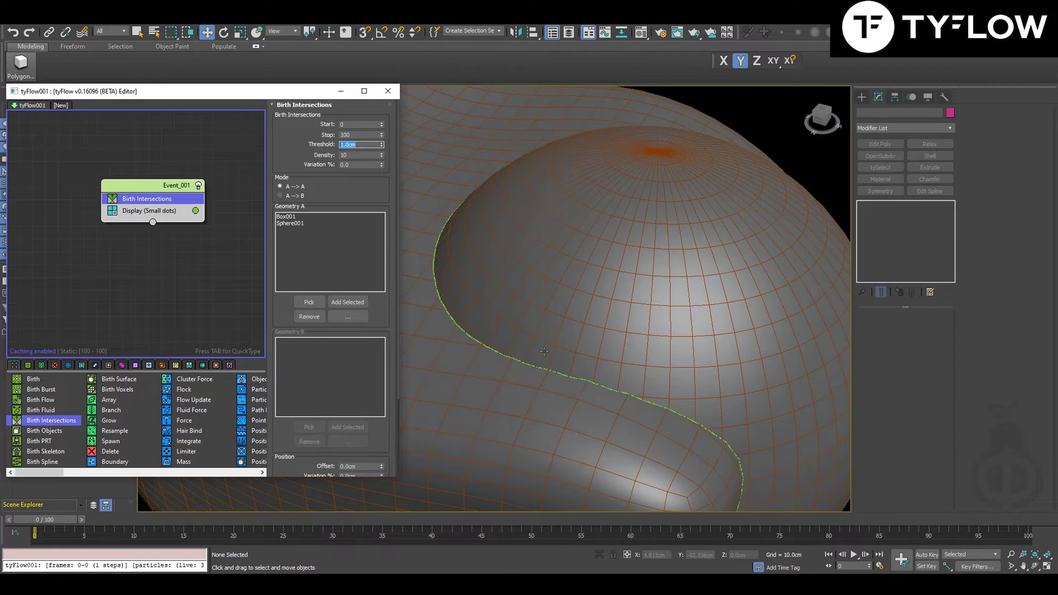
pyautogui.scroll(6, 562, 380)
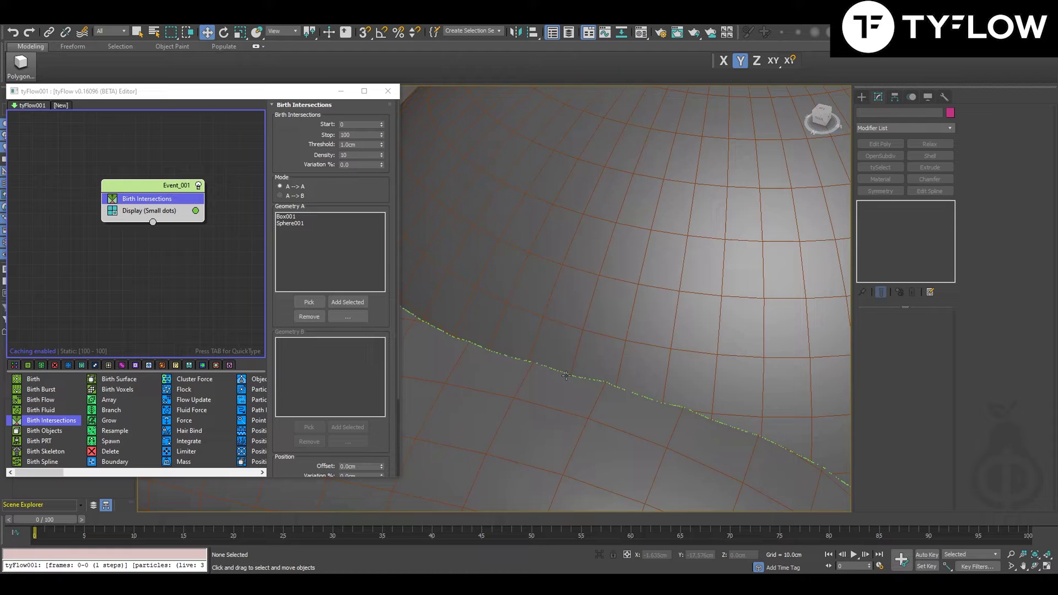
pyautogui.scroll(3, 561, 379)
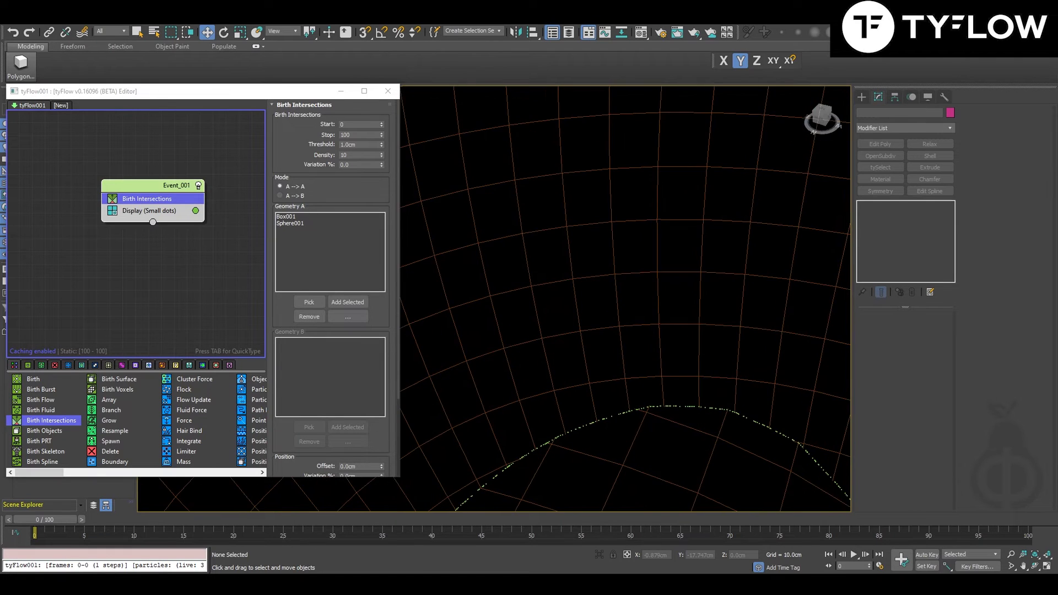
pyautogui.scroll(-6, 561, 379)
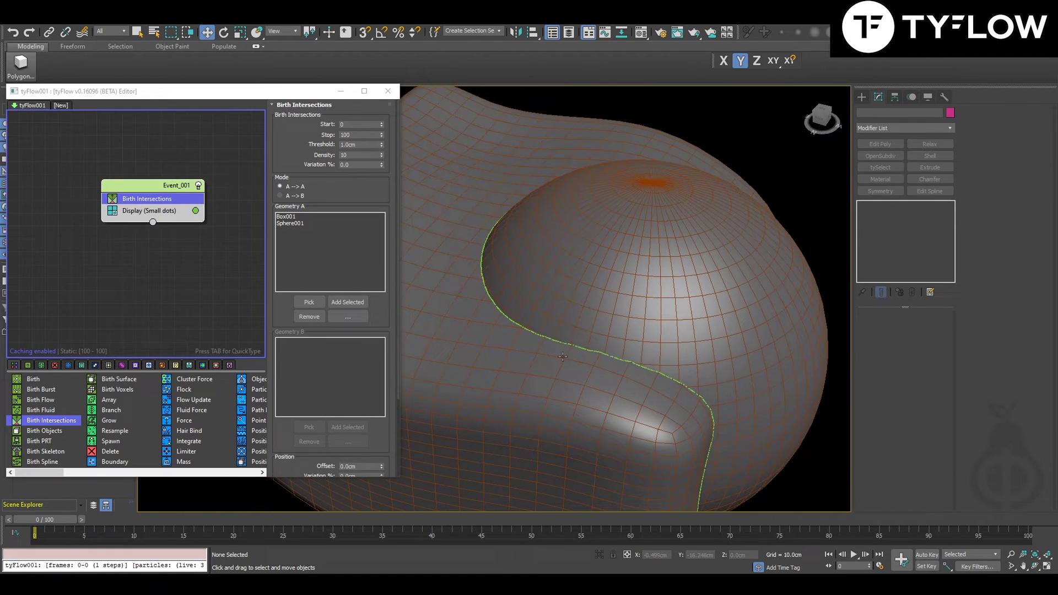
# Step: Add a Particle Bind operator to Event_001 between Birth Intersections and Display
pyautogui.click(162, 365)
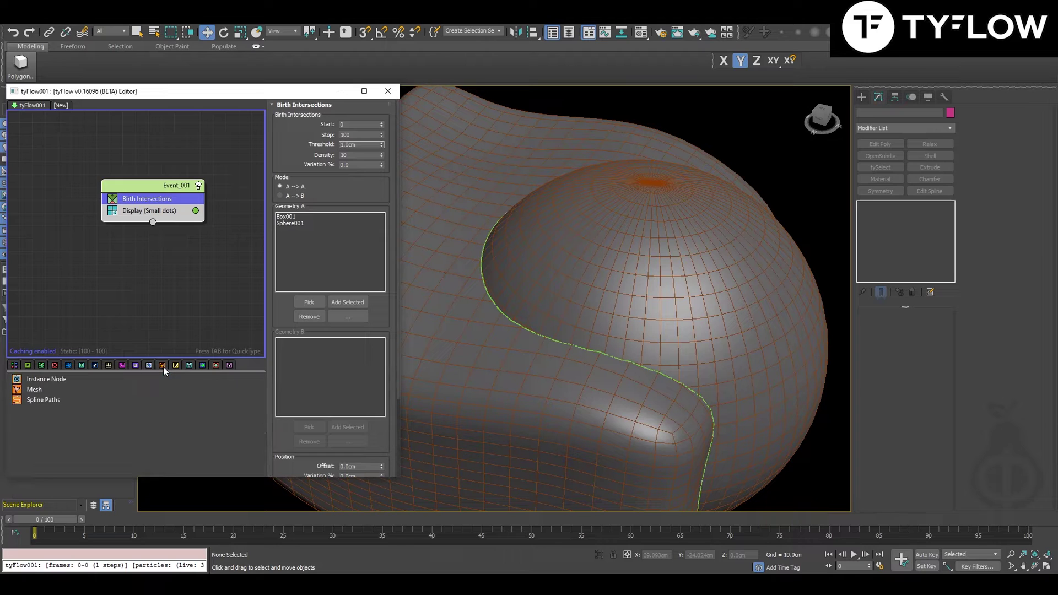
pyautogui.click(123, 366)
pyautogui.moveTo(57, 412); pyautogui.dragTo(123, 211)
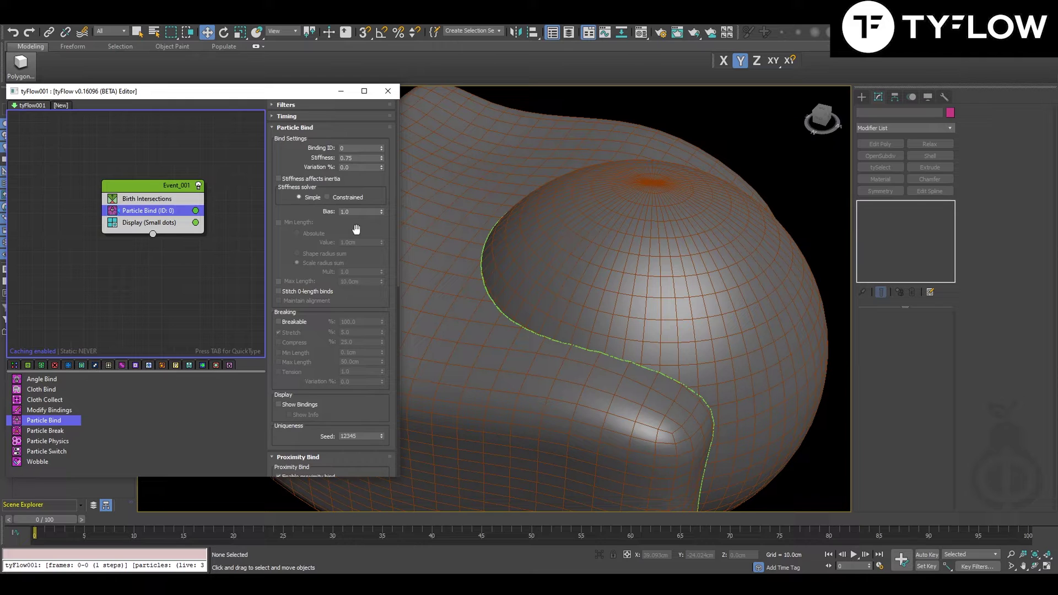
# Step: Set Max Binds to 1 in the Particle Bind operator's proximity bind settings
pyautogui.scroll(-5, 355, 232)
pyautogui.scroll(-2, 359, 318)
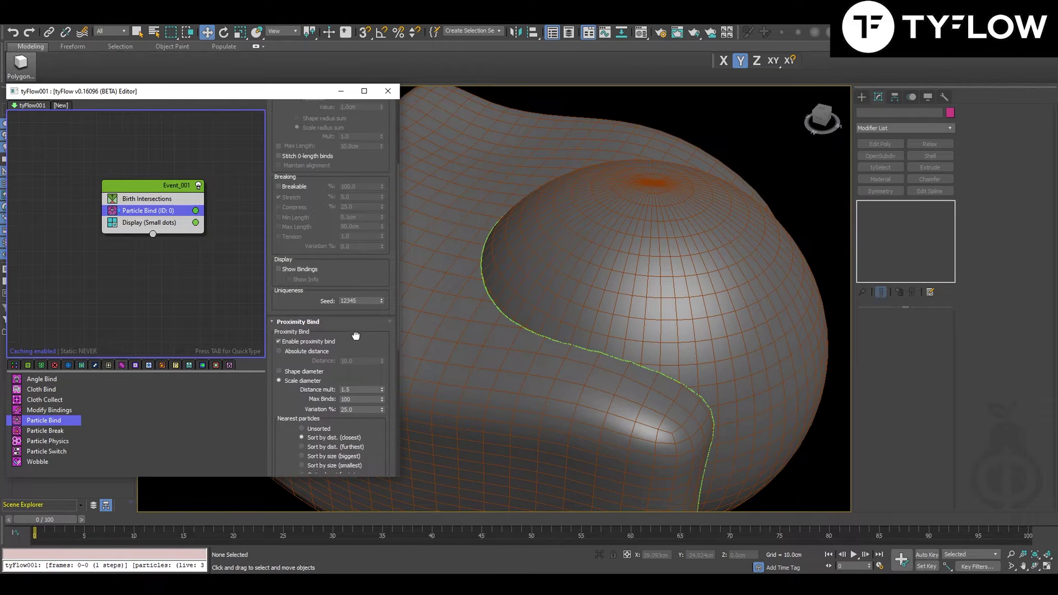
pyautogui.click(356, 371)
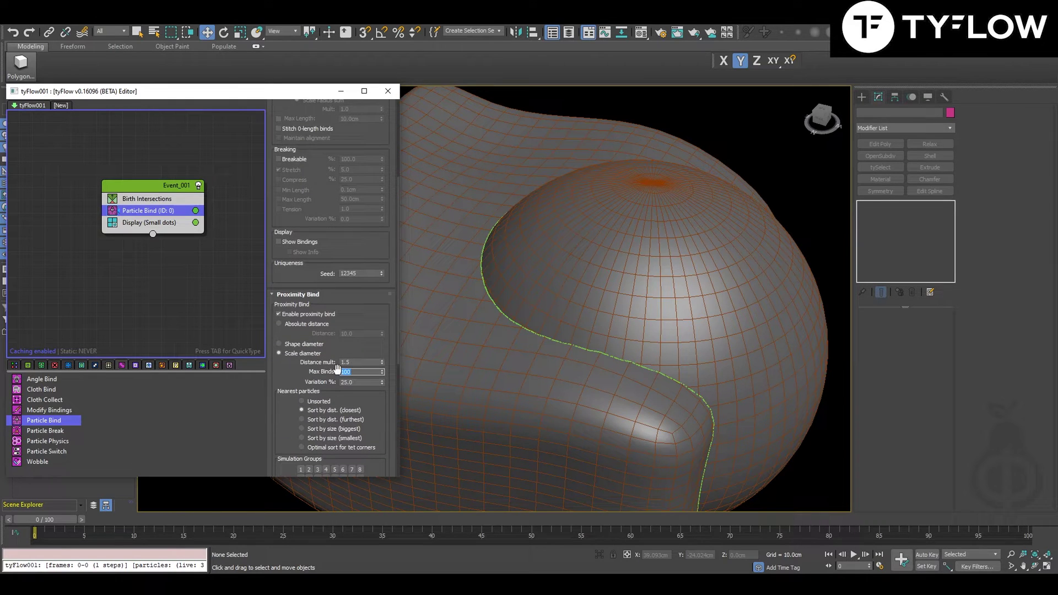
pyautogui.write('1')
# Step: Switch the Particle Bind proximity bind to Absolute distance and set the distance to 1.0
pyautogui.moveTo(618, 359); pyautogui.dragTo(617, 338, button='middle')
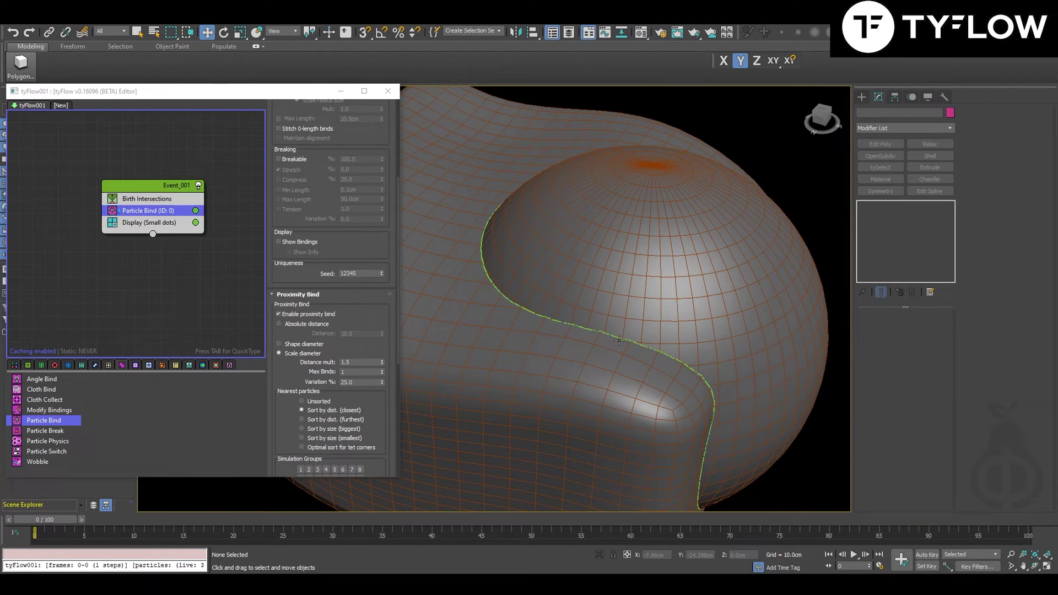
pyautogui.scroll(10, 619, 341)
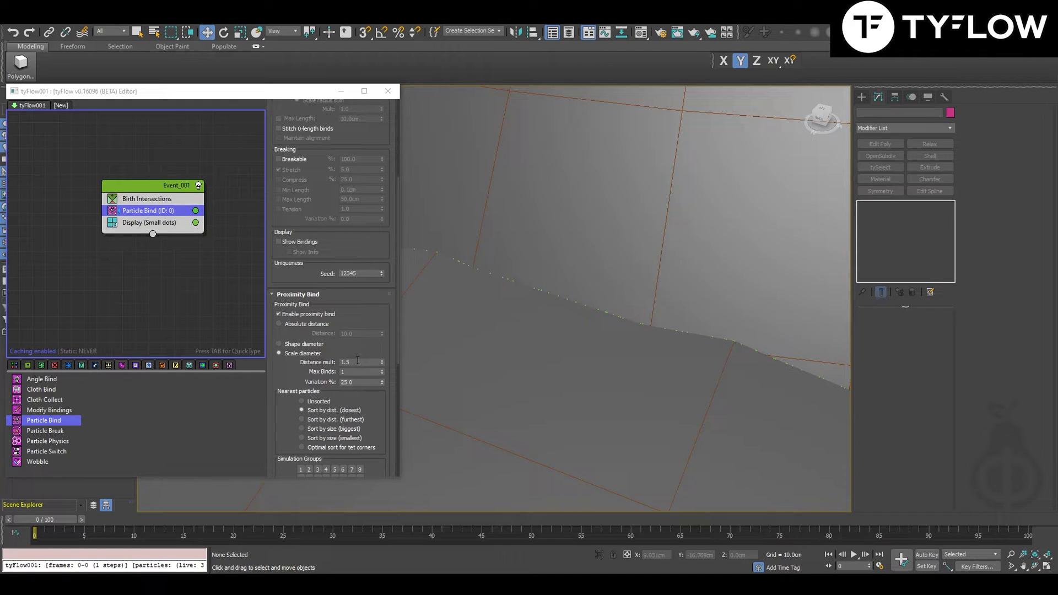
pyautogui.click(312, 325)
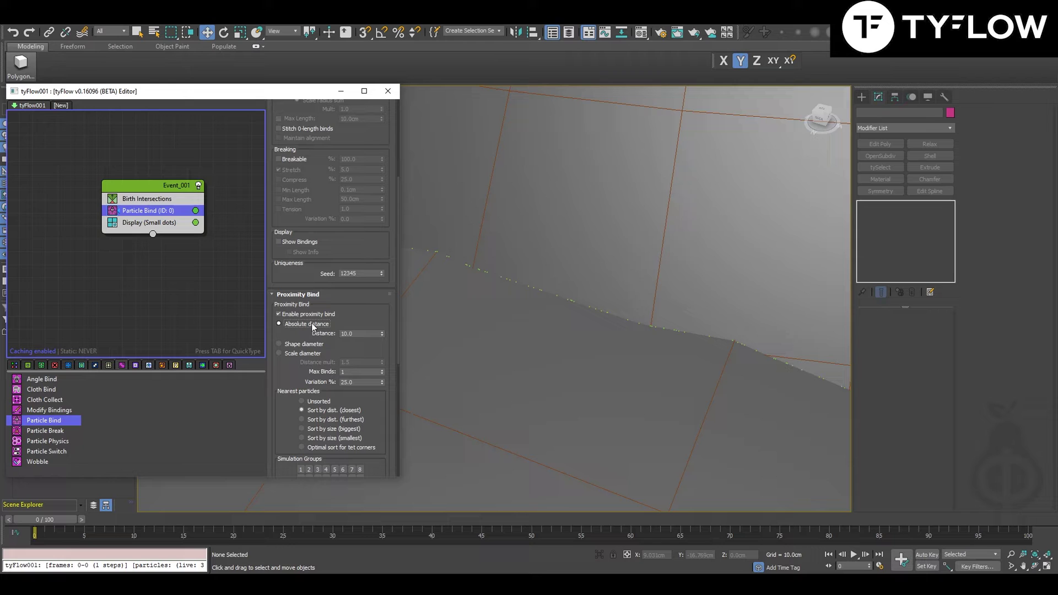
pyautogui.moveTo(362, 333); pyautogui.dragTo(338, 333)
pyautogui.scroll(-10, 553, 285)
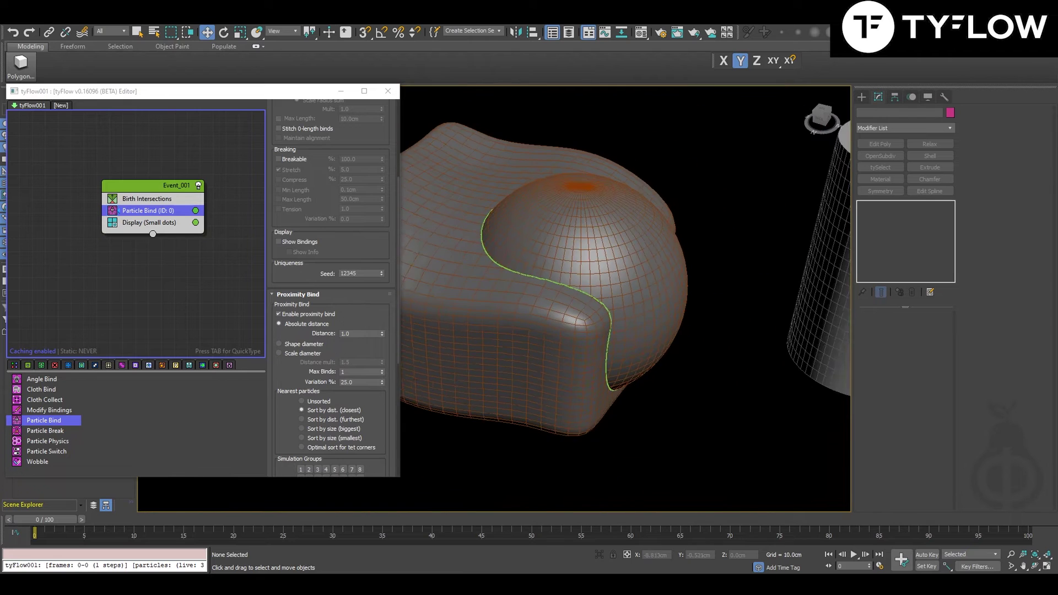
# Step: Check the sphere's radius and the scene's system unit scale against the proximity bind distance
pyautogui.click(608, 276)
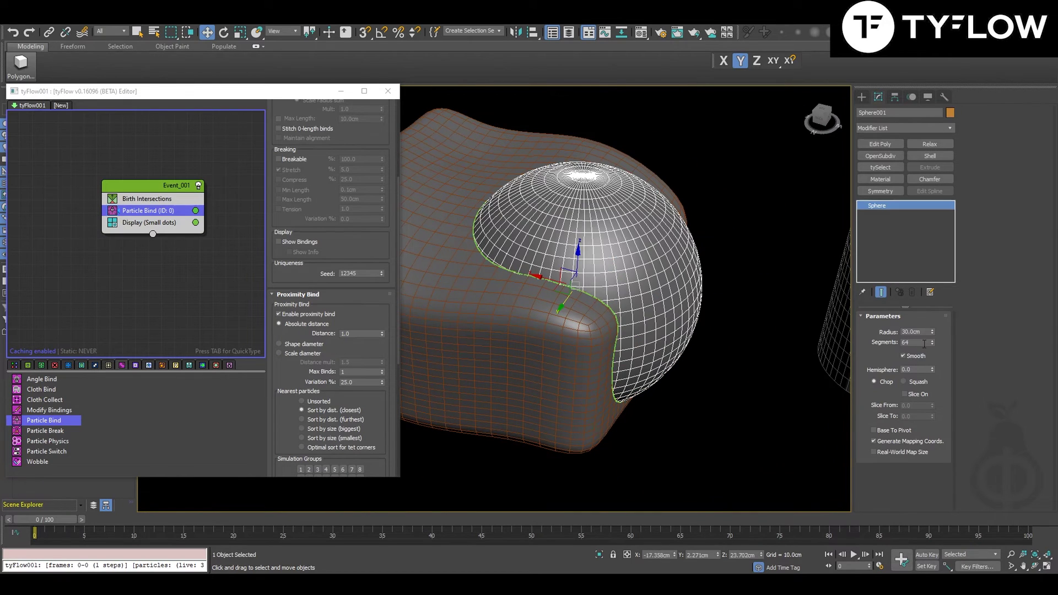
pyautogui.moveTo(932, 331); pyautogui.dragTo(904, 332)
pyautogui.click(397, 11)
pyautogui.click(442, 152)
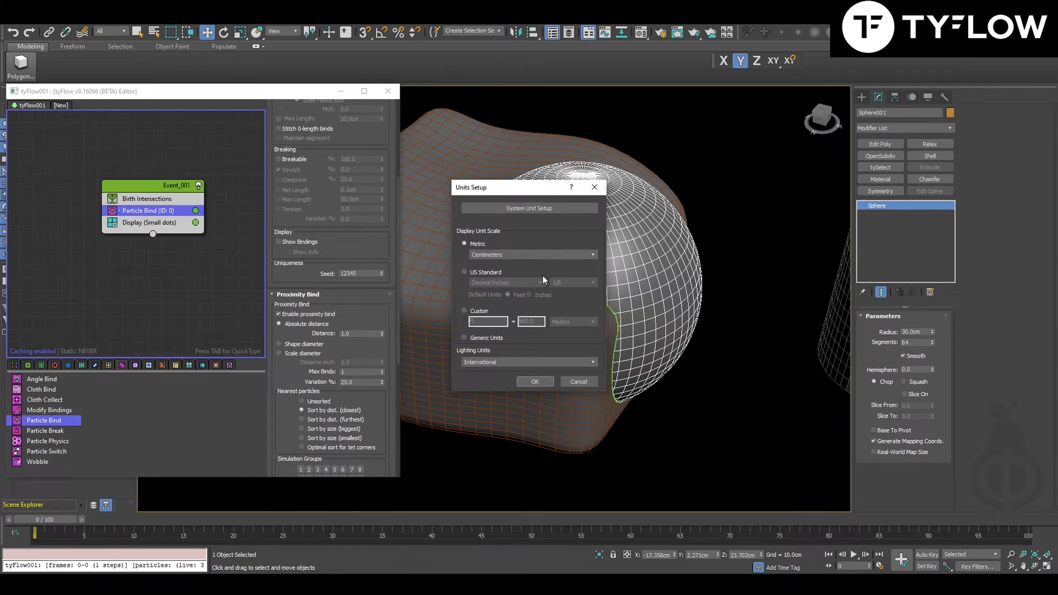
pyautogui.click(521, 208)
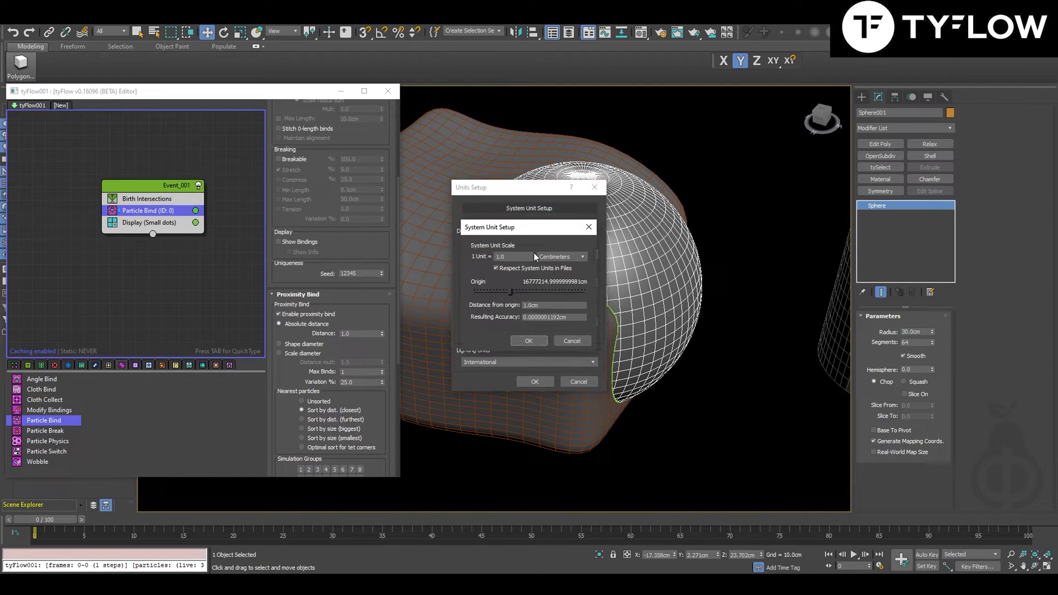
pyautogui.click(528, 341)
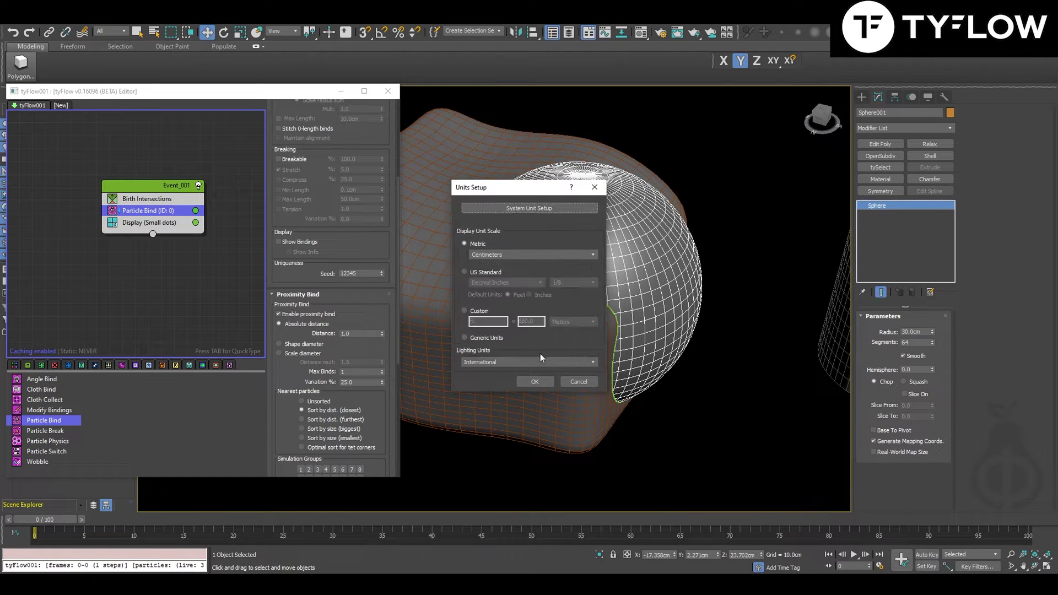
pyautogui.click(538, 383)
pyautogui.click(702, 408)
pyautogui.click(577, 271)
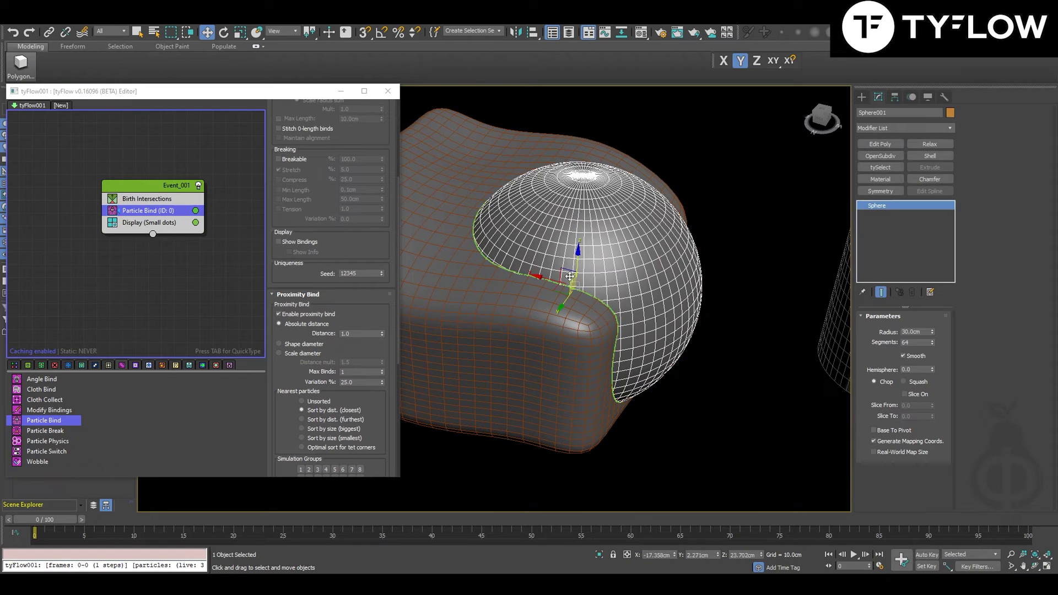
pyautogui.scroll(2, 571, 276)
pyautogui.doubleClick(339, 332)
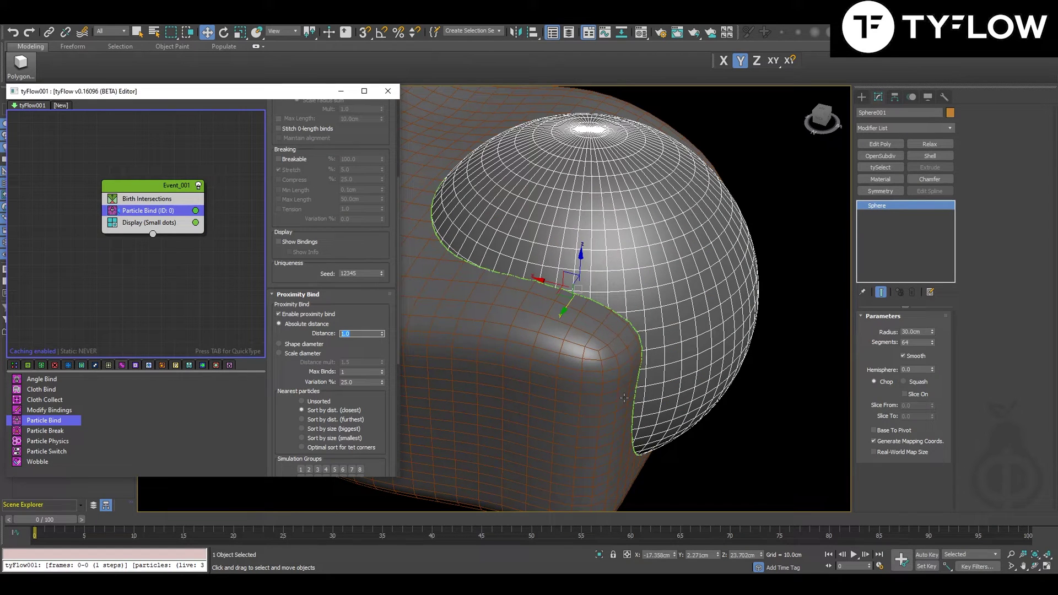
pyautogui.click(698, 421)
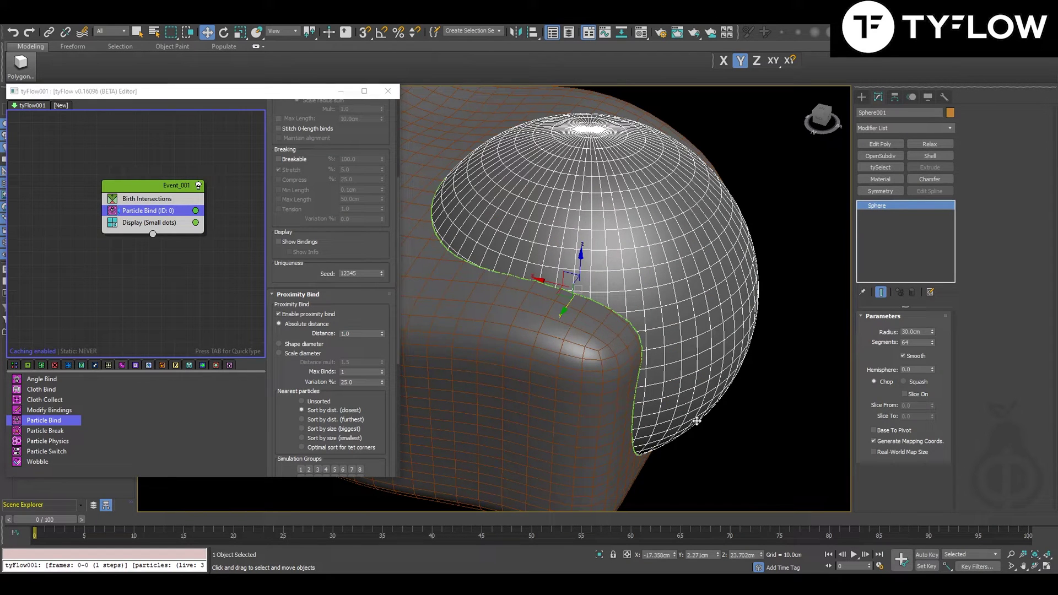
# Step: Add a Spline Paths operator between Particle Bind and Display in Event_001 and create a new spline path object for it
pyautogui.click(162, 365)
pyautogui.click(43, 400)
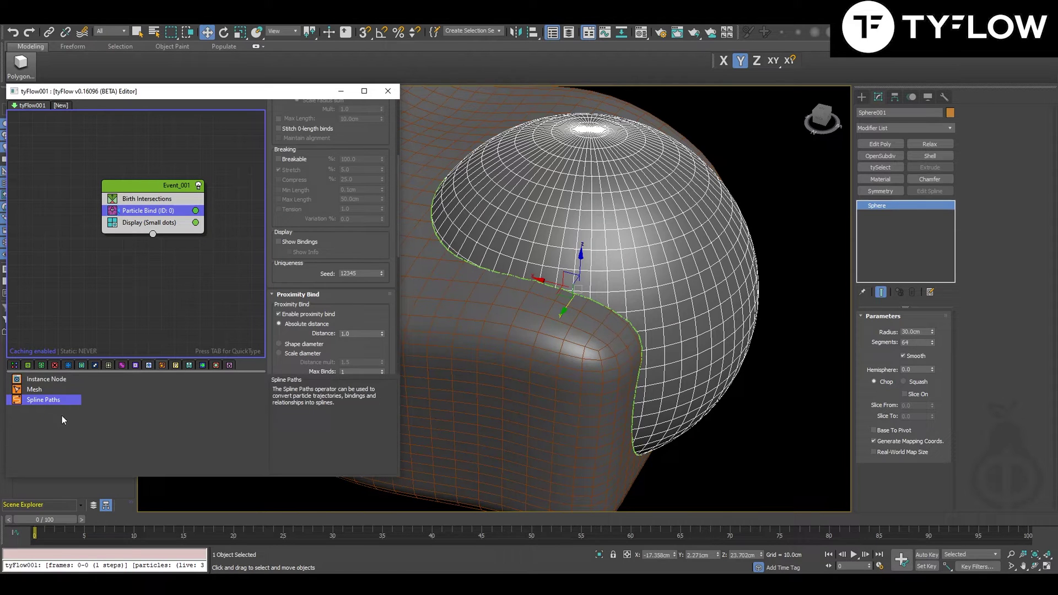
pyautogui.moveTo(137, 228); pyautogui.dragTo(140, 218)
pyautogui.click(342, 153)
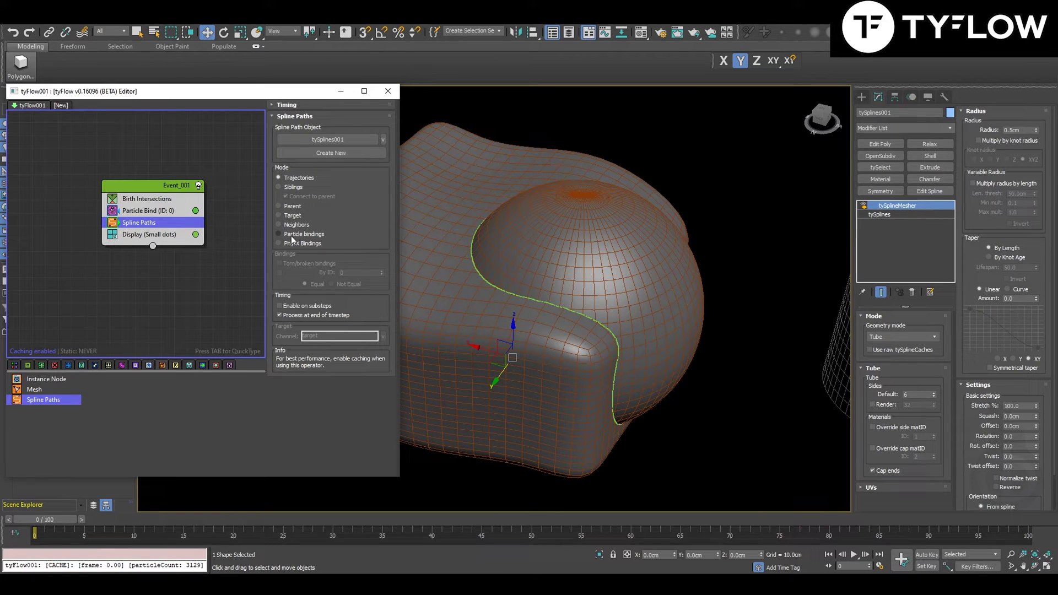
# Step: Set the Spline Paths mode to Particle bindings and enable the tySplineMesher modifier to inspect the seam mesh
pyautogui.click(292, 237)
pyautogui.keyDown('alt'); pyautogui.moveTo(615, 339); pyautogui.dragTo(548, 321, button='middle'); pyautogui.keyUp('alt')
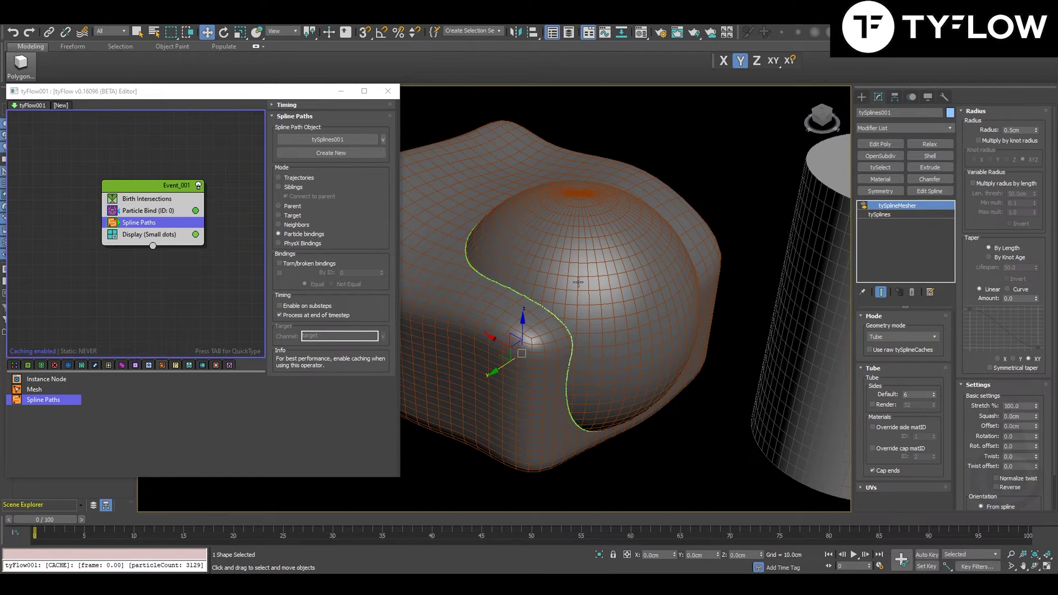
pyautogui.scroll(10, 578, 282)
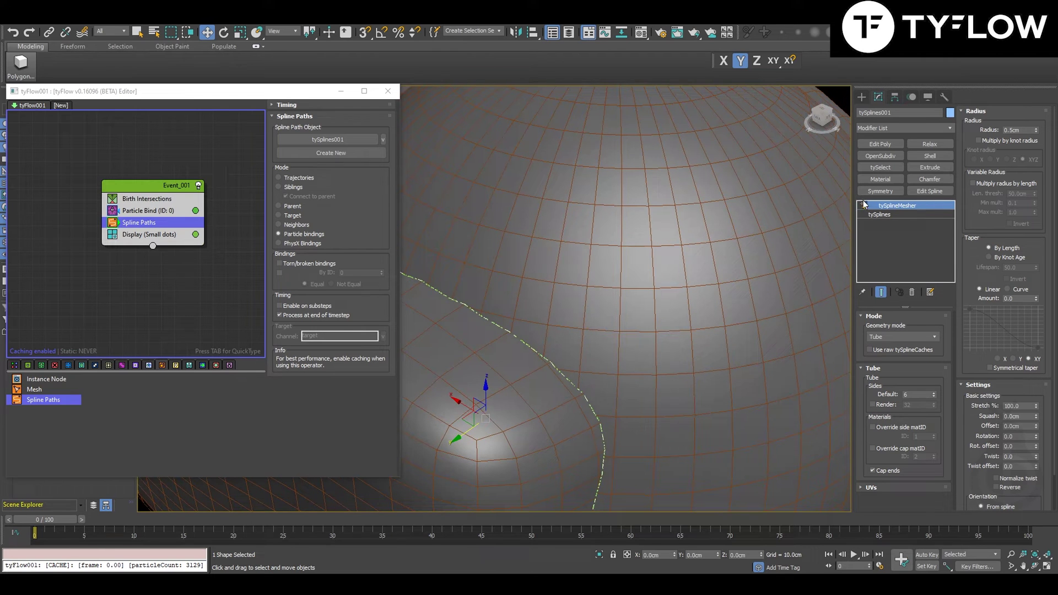
pyautogui.click(863, 205)
pyautogui.keyDown('alt'); pyautogui.moveTo(604, 352); pyautogui.dragTo(595, 352, button='middle'); pyautogui.keyUp('alt')
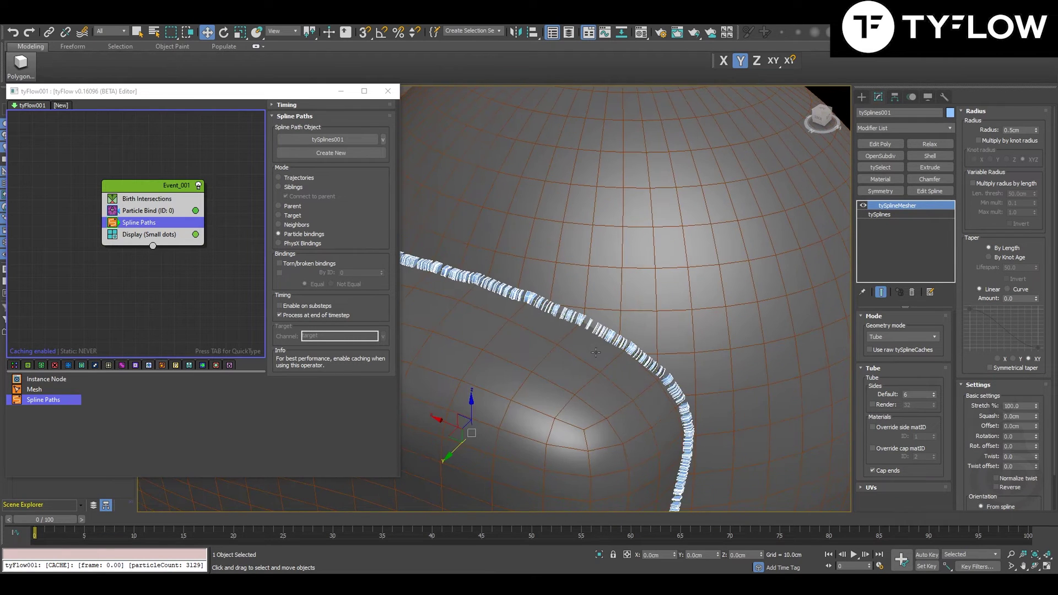
pyautogui.scroll(5, 622, 352)
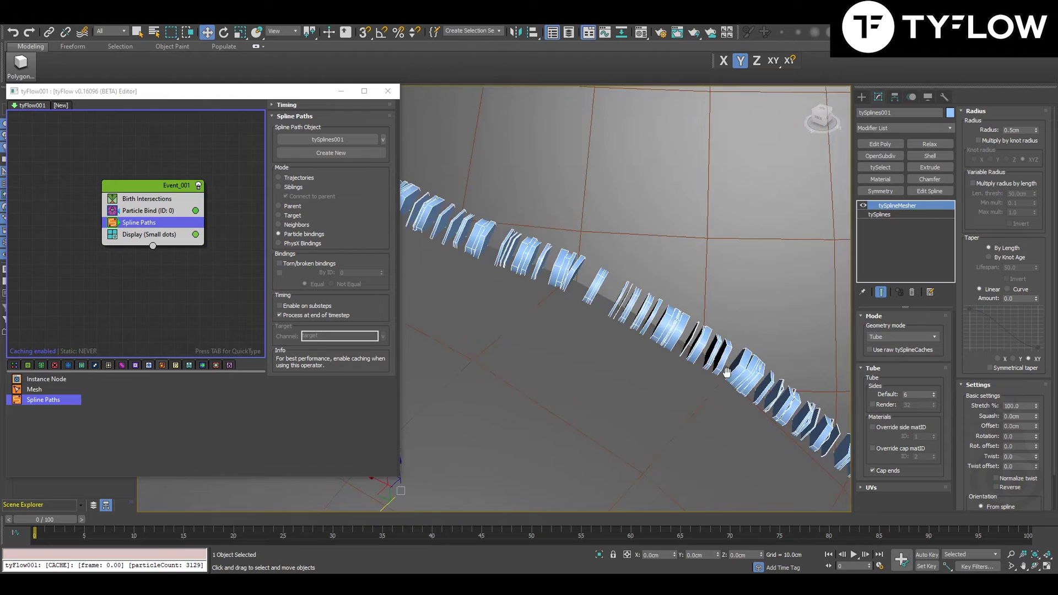
pyautogui.scroll(3, 758, 395)
pyautogui.moveTo(759, 394); pyautogui.dragTo(711, 395, button='middle')
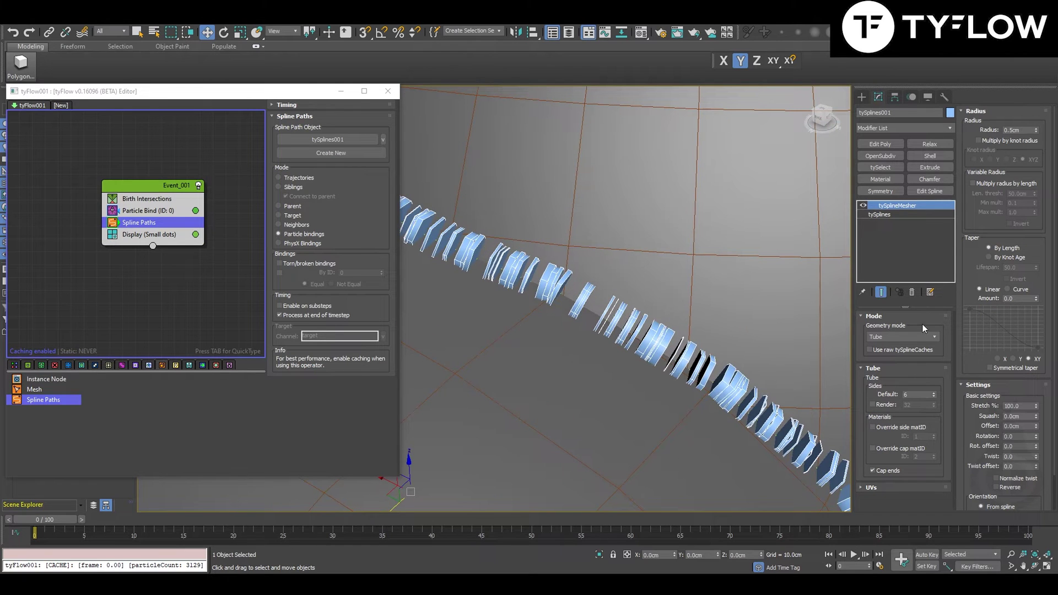
# Step: Enable Weld knots with a 1.0 cm tolerance and Optimize splines by angle in the tySplines post-processing settings
pyautogui.click(908, 217)
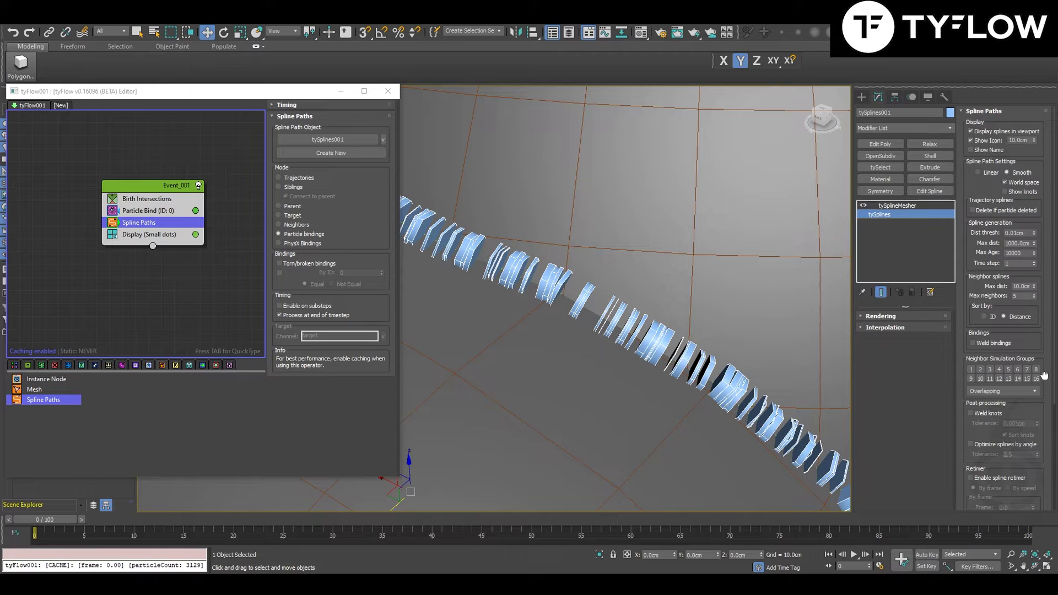
pyautogui.moveTo(1045, 376); pyautogui.dragTo(1038, 230)
pyautogui.click(989, 269)
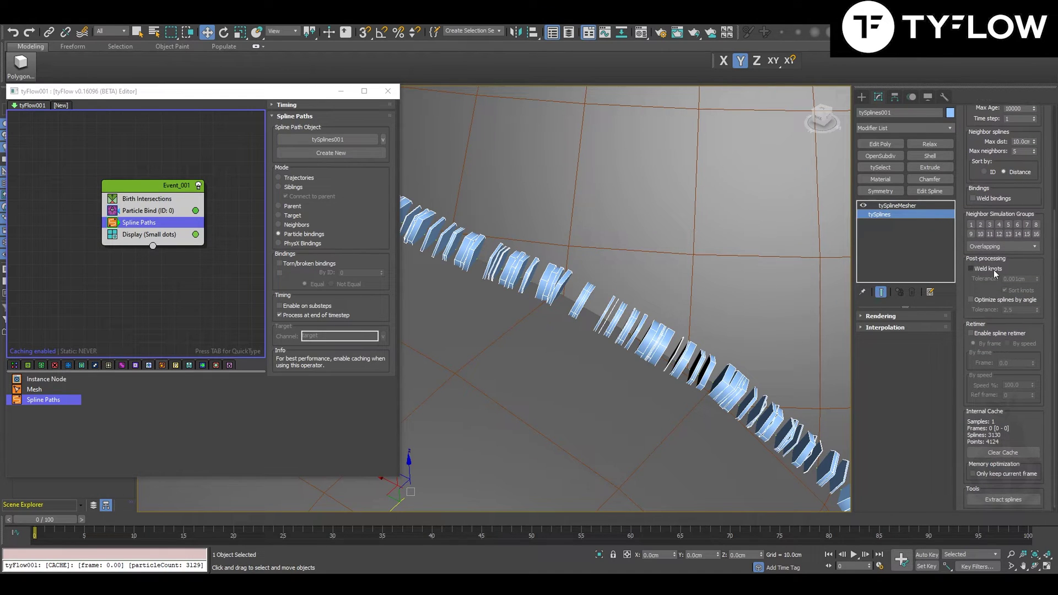
pyautogui.click(997, 302)
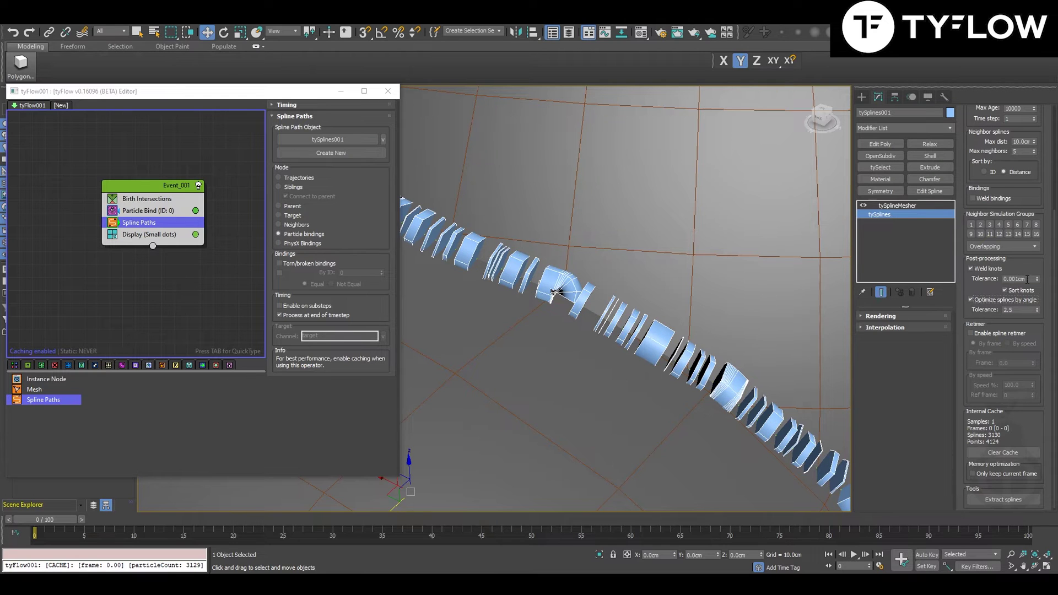
pyautogui.doubleClick(1028, 279)
pyautogui.write('1')
pyautogui.press('Return')
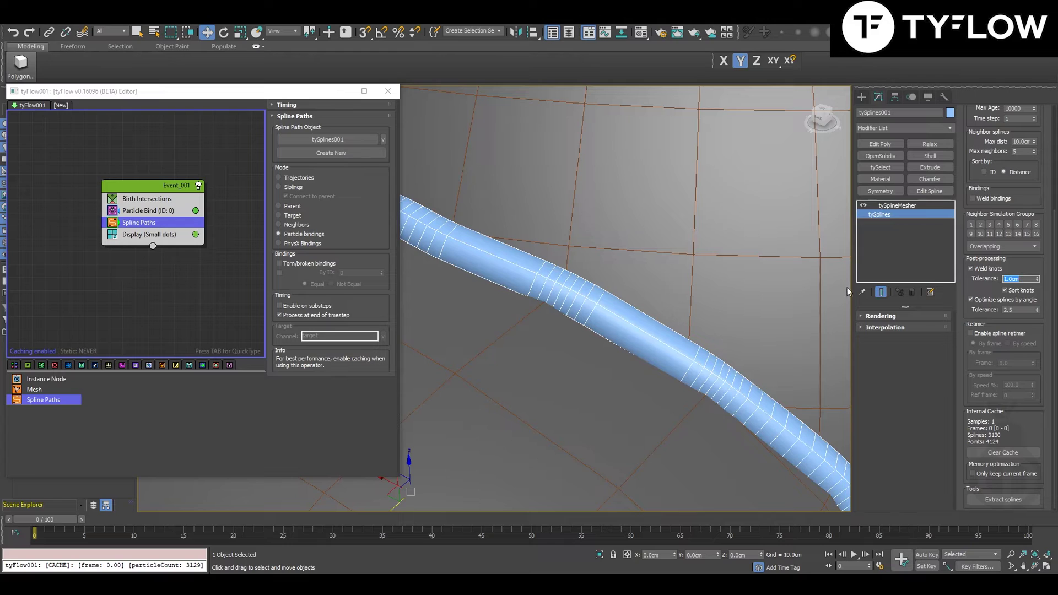
# Step: Move Sphere001 to a new position on the box to test the weld seam, deselect it and close the tyFlow editor
pyautogui.scroll(-5, 707, 283)
pyautogui.keyDown('alt'); pyautogui.moveTo(701, 303); pyautogui.dragTo(733, 338, button='middle'); pyautogui.keyUp('alt')
pyautogui.scroll(-5, 674, 262)
pyautogui.scroll(3, 733, 338)
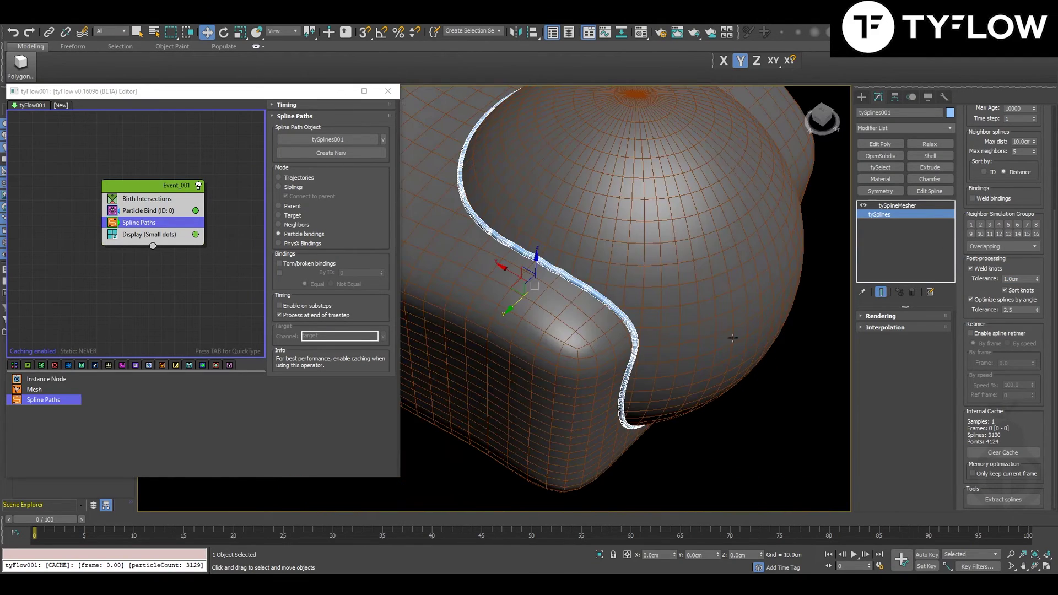
pyautogui.click(733, 338)
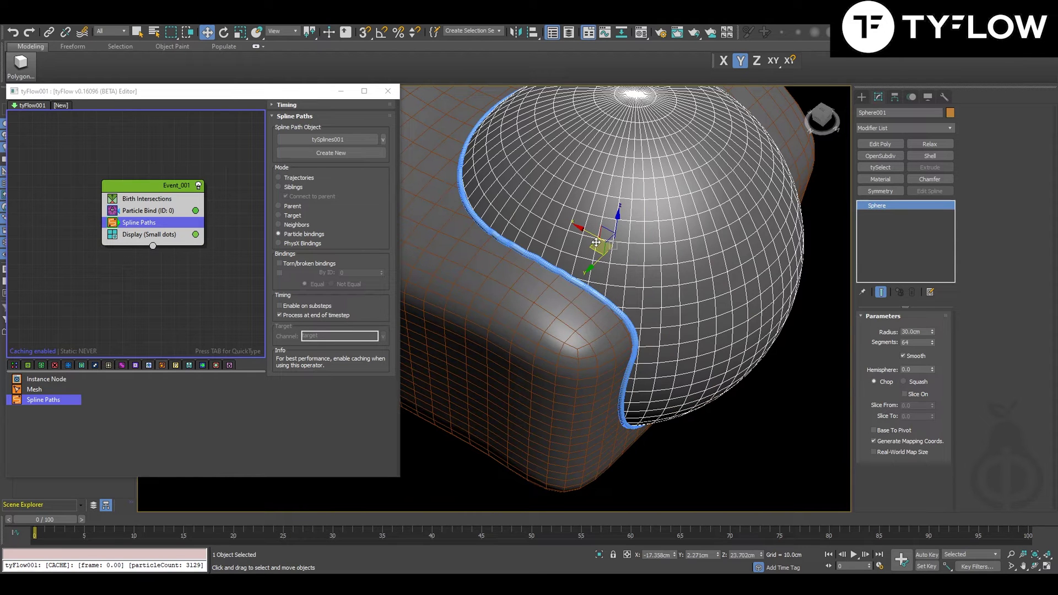
pyautogui.moveTo(597, 242); pyautogui.dragTo(557, 264)
pyautogui.keyDown('alt'); pyautogui.moveTo(588, 304); pyautogui.dragTo(643, 316, button='middle'); pyautogui.keyUp('alt')
pyautogui.click(777, 445)
pyautogui.click(387, 91)
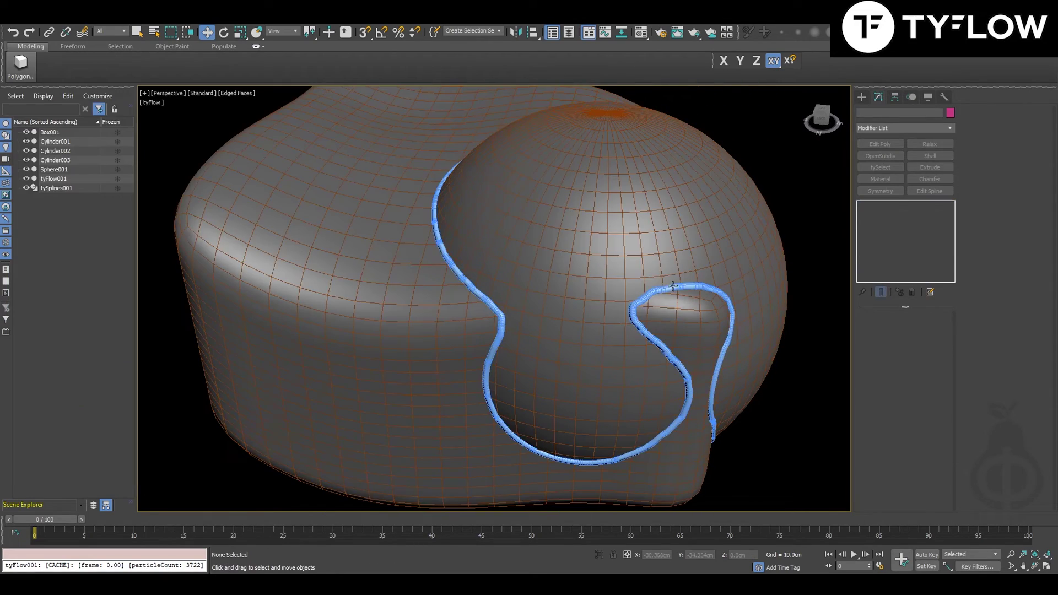
# Step: Add a Displace modifier on top of tySplineMesher on tySplines001
pyautogui.click(674, 288)
pyautogui.click(905, 128)
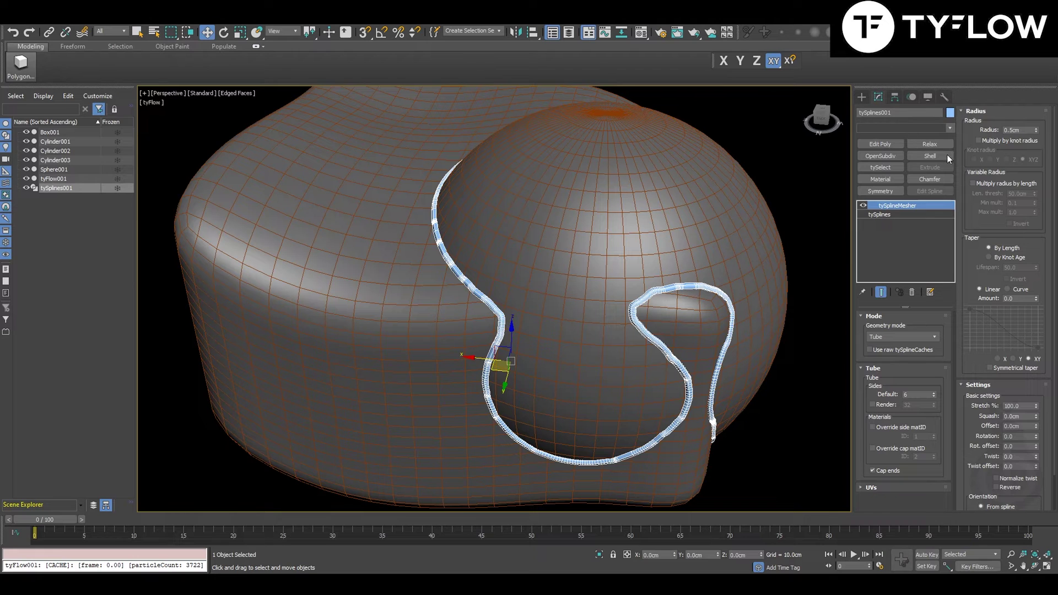
pyautogui.moveTo(950, 156); pyautogui.dragTo(949, 181)
pyautogui.press('d')
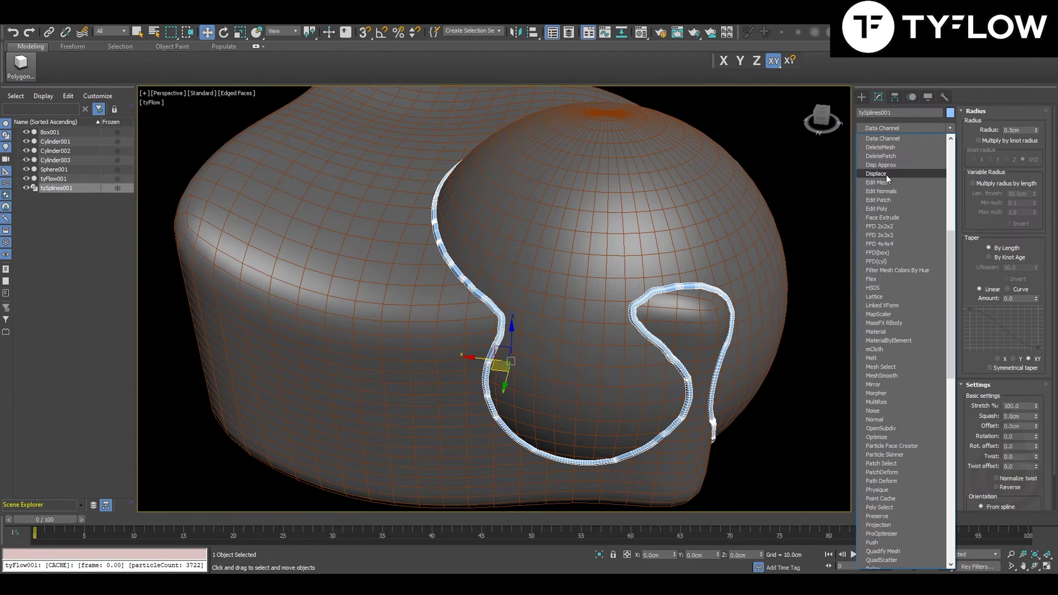
pyautogui.click(876, 173)
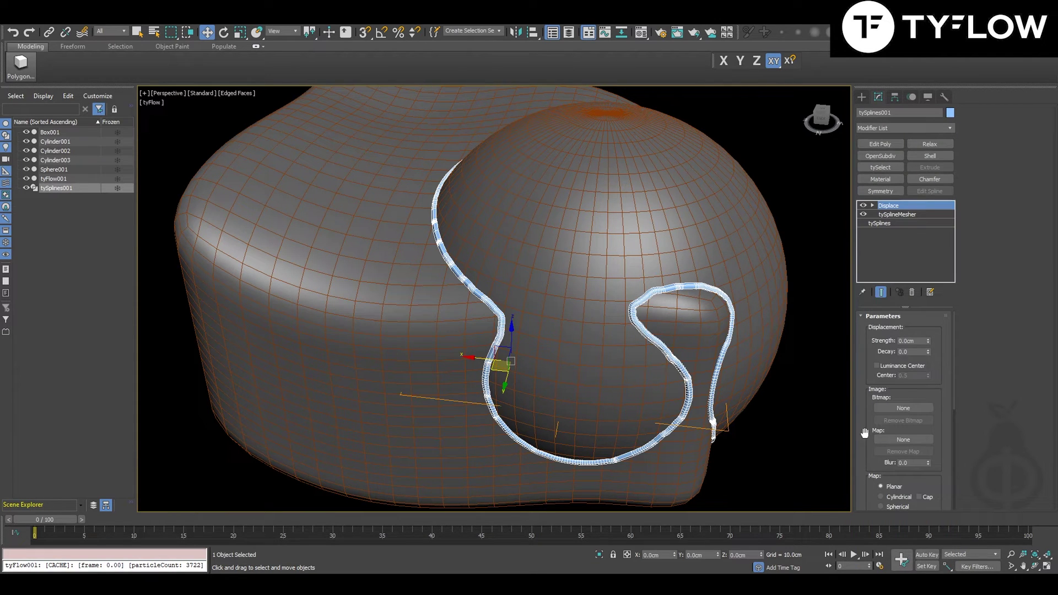
# Step: Assign a Gradient Ramp map to the Displace modifier's map slot
pyautogui.moveTo(864, 434); pyautogui.dragTo(864, 351)
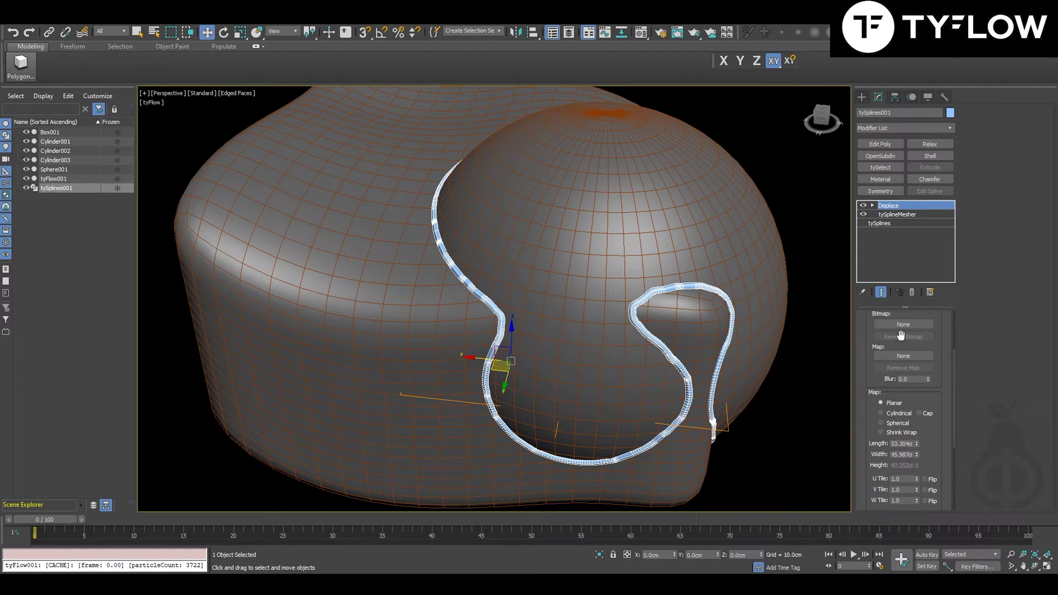
pyautogui.click(905, 356)
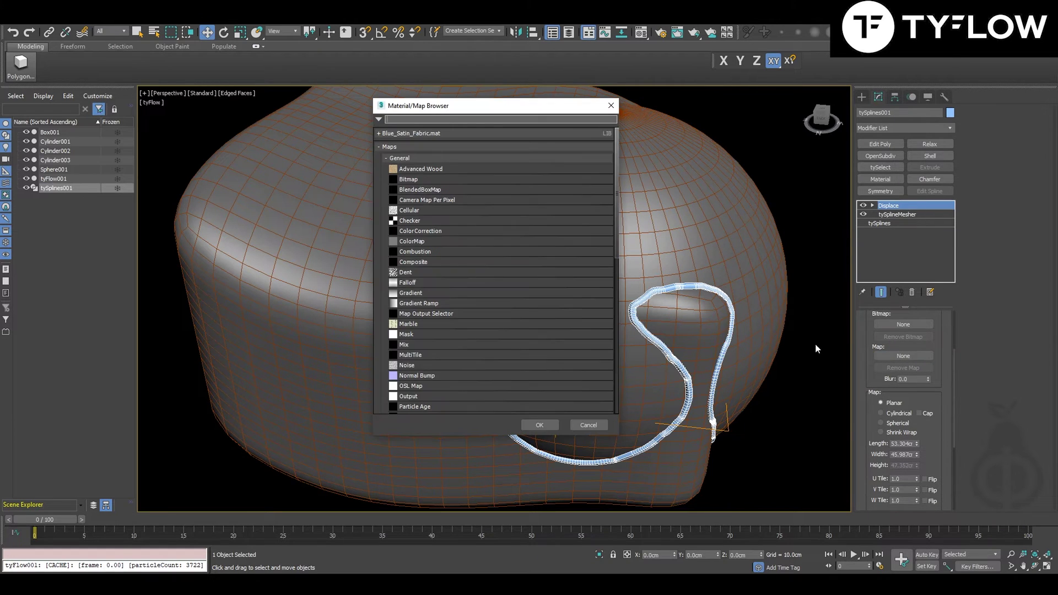
pyautogui.doubleClick(429, 304)
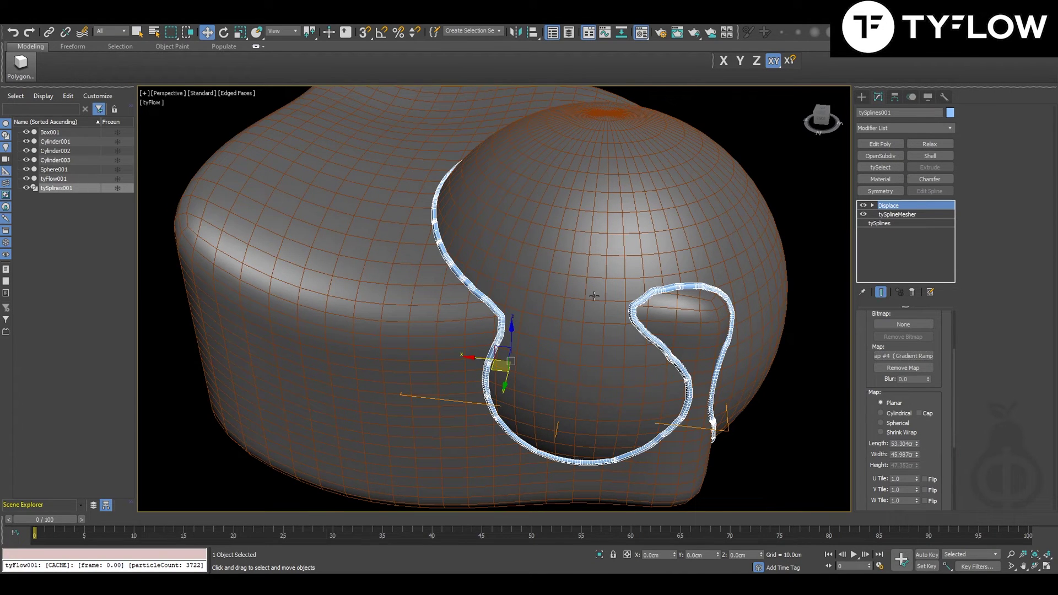
# Step: Open the Material Editor and place the Displace modifier's Gradient Ramp map in the fourth sample slot as an instance
pyautogui.press('m')
pyautogui.click(262, 163)
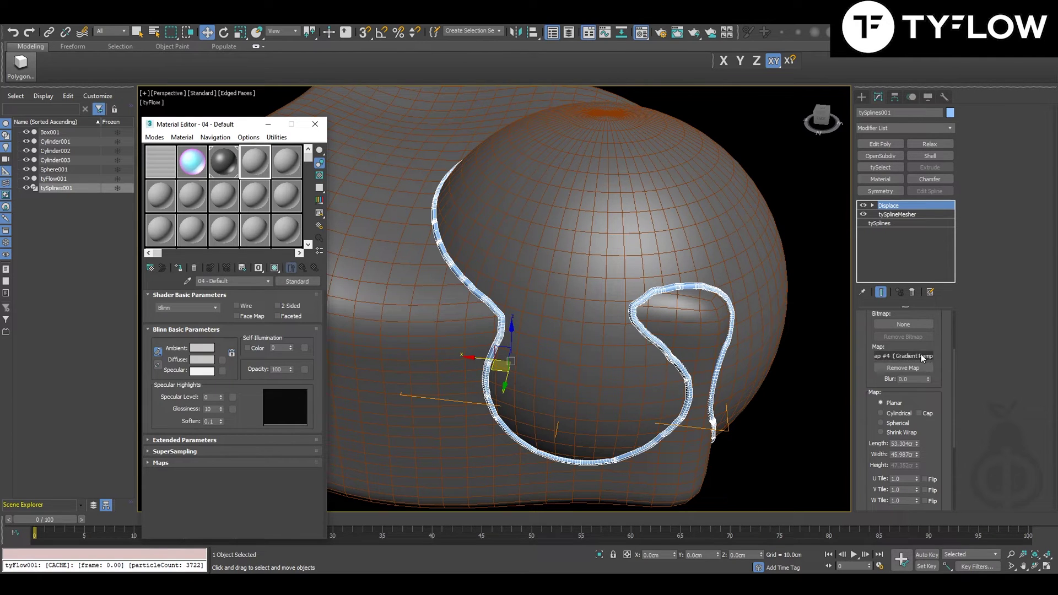
pyautogui.click(902, 356)
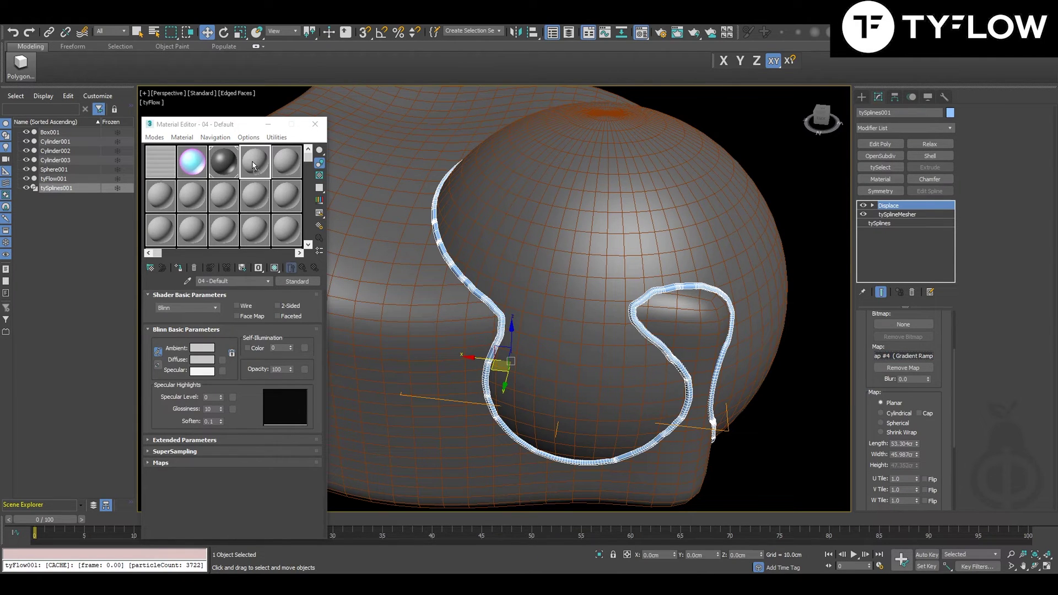
pyautogui.moveTo(255, 165); pyautogui.dragTo(254, 167)
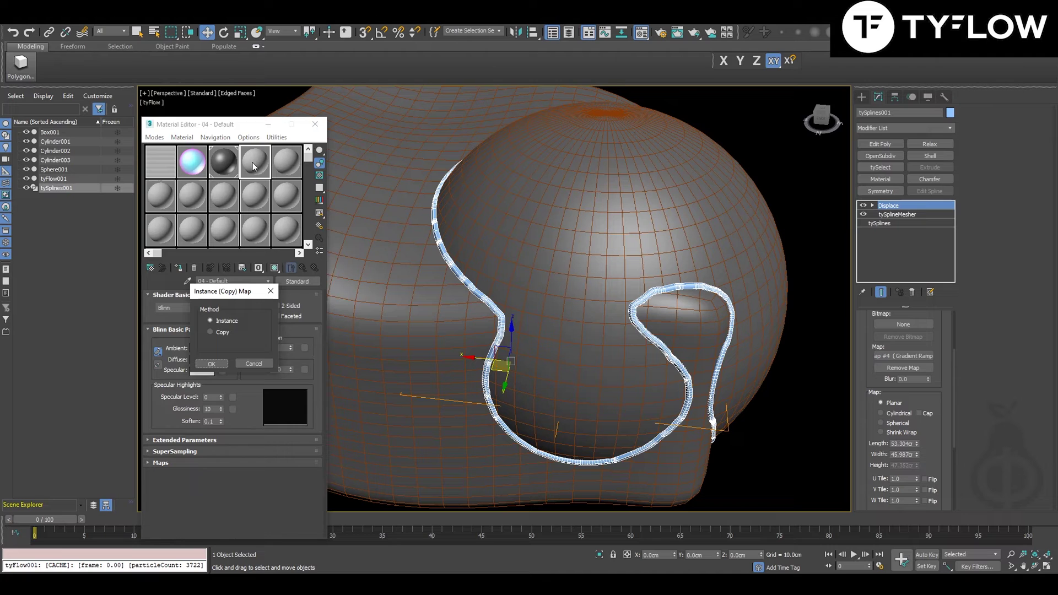
pyautogui.click(212, 364)
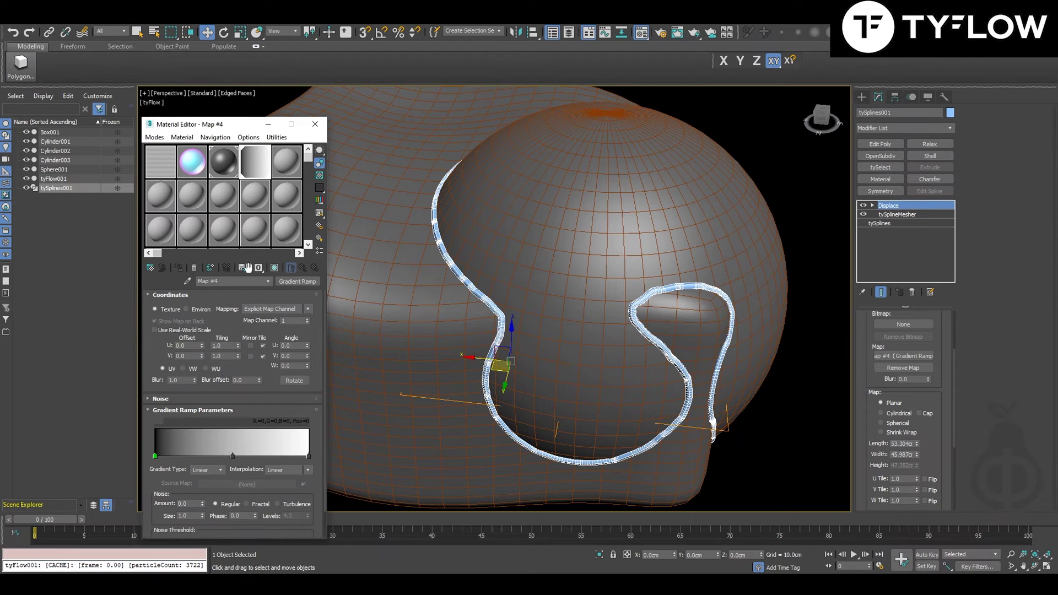
# Step: Set the Gradient Ramp map's U tiling to 150 and its W angle to 90
pyautogui.doubleClick(227, 347)
pyautogui.write('20')
pyautogui.press('Return')
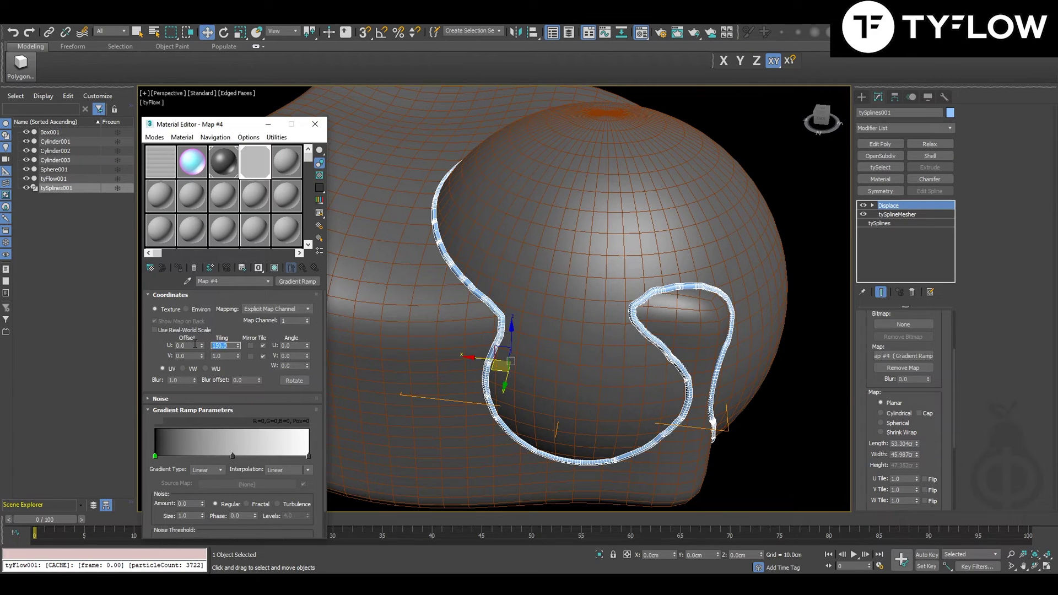
pyautogui.click(292, 366)
pyautogui.write('90')
pyautogui.press('Return')
# Step: Change the white end flag of the Gradient Ramp to black so the gradient is dark at both ends
pyautogui.doubleClick(307, 456)
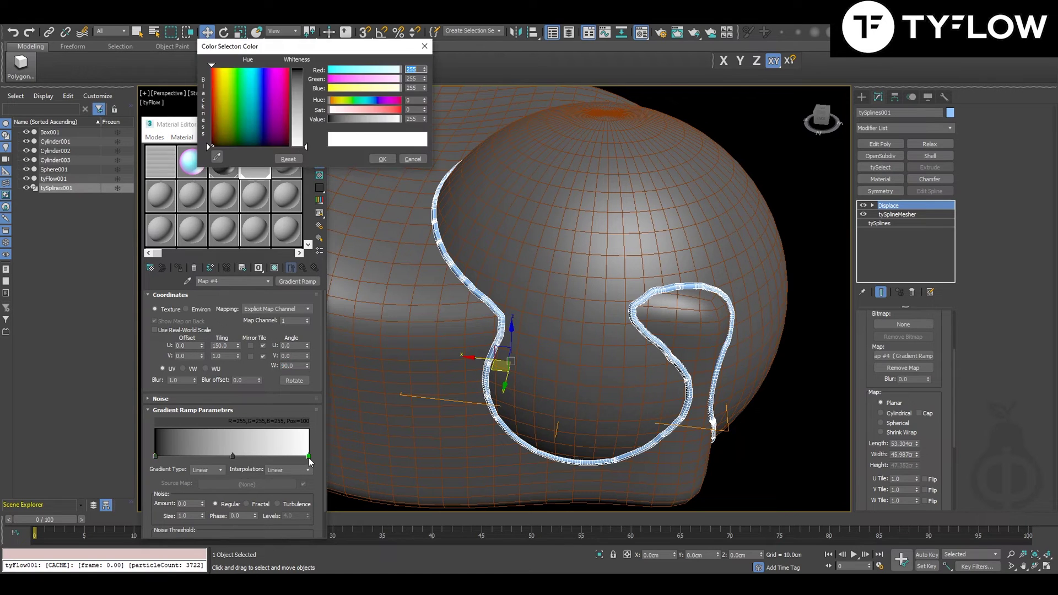
pyautogui.moveTo(400, 120); pyautogui.dragTo(331, 119)
pyautogui.click(383, 160)
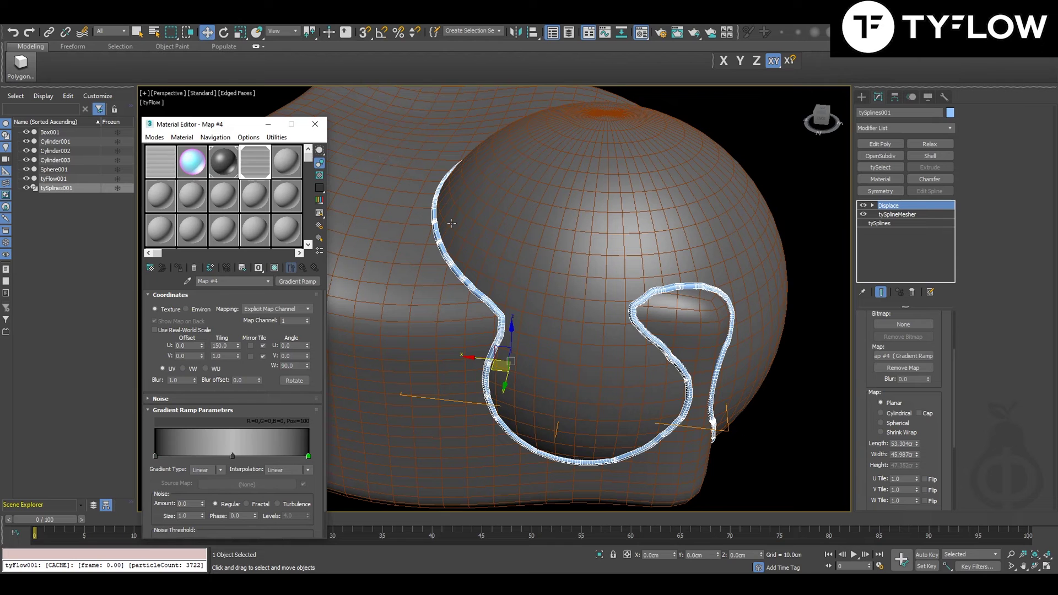
# Step: Raise the Displace modifier's strength to 0.84 cm and turn off the edged faces display in the viewport
pyautogui.scroll(3, 927, 338)
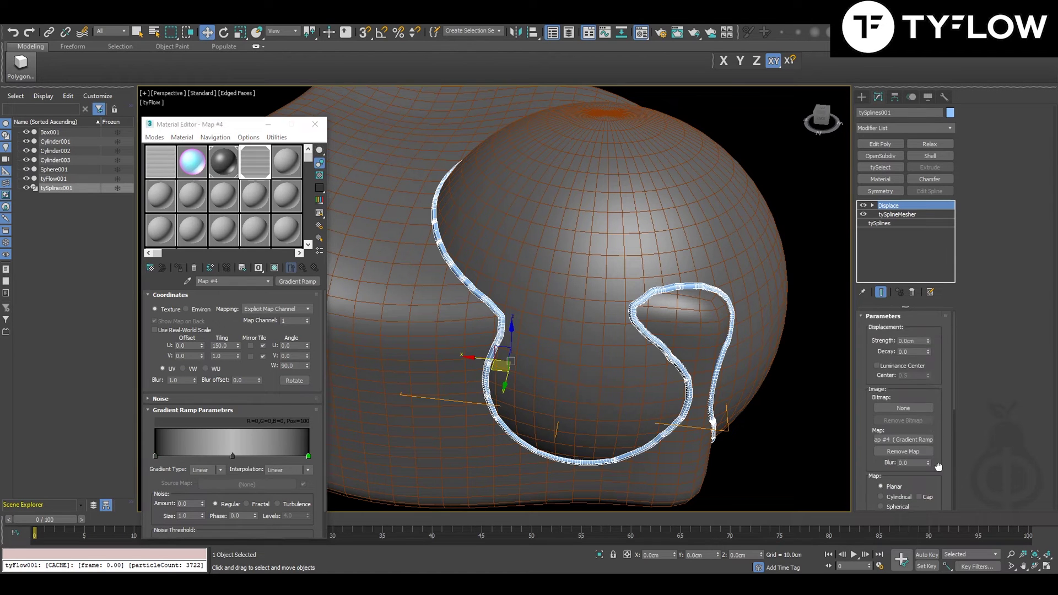
pyautogui.moveTo(929, 338); pyautogui.dragTo(924, 306)
pyautogui.press('F4')
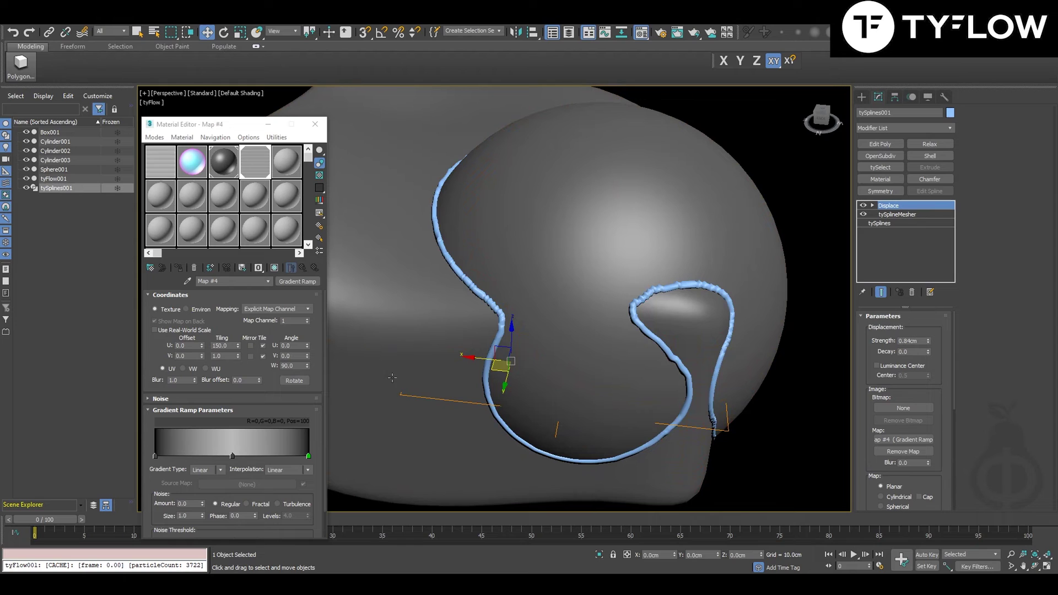
# Step: Make the Displace modifier use existing mapping and raise the Gradient Ramp's U tiling to about 210
pyautogui.moveTo(954, 343); pyautogui.dragTo(954, 455)
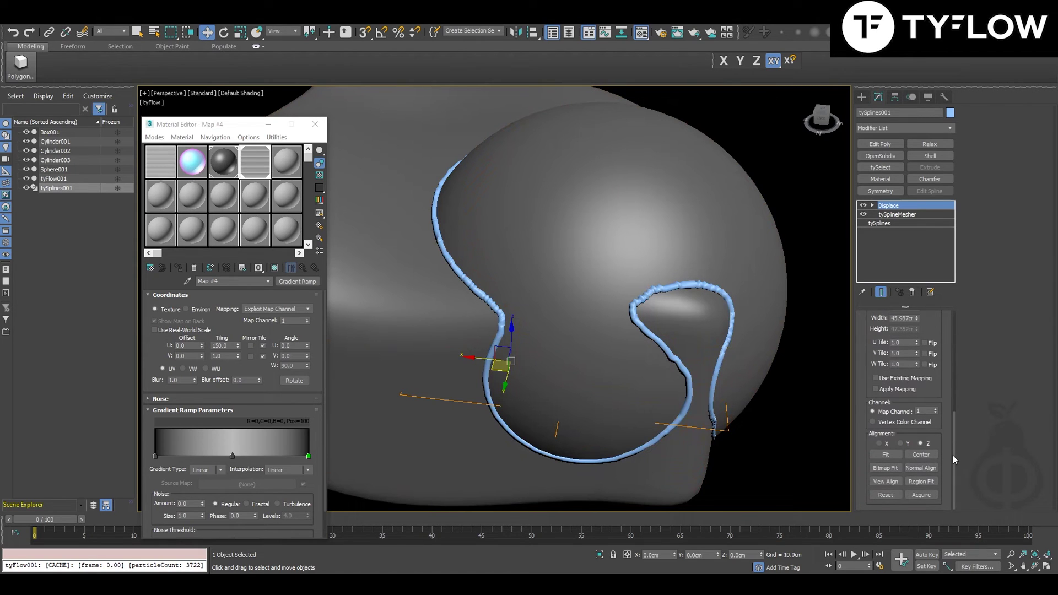
pyautogui.click(903, 379)
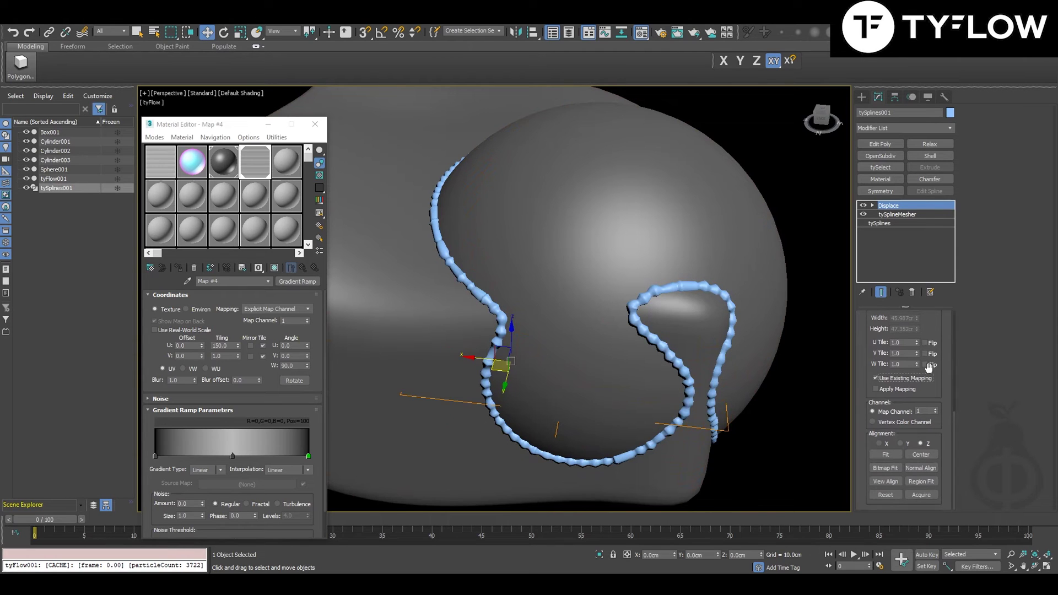
pyautogui.moveTo(955, 416); pyautogui.dragTo(954, 331)
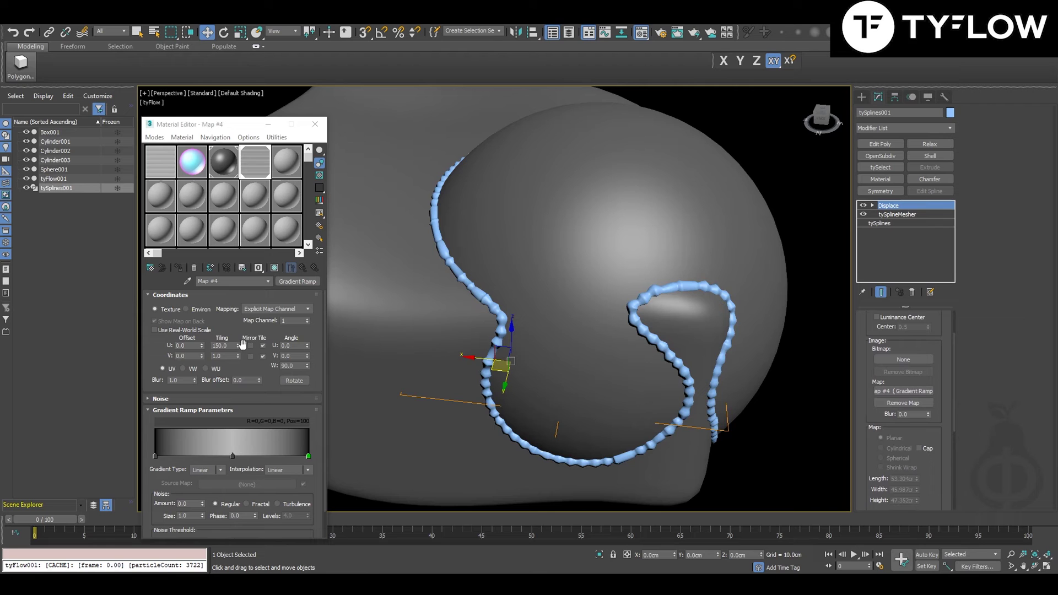
pyautogui.moveTo(239, 345); pyautogui.dragTo(236, 36)
# Step: Move Sphere001 across the box to about X -15.1 cm, Y 10.5 cm to test the displaced weld
pyautogui.keyDown('alt'); pyautogui.moveTo(523, 159); pyautogui.dragTo(545, 163, button='middle'); pyautogui.keyUp('alt')
pyautogui.click(545, 164)
pyautogui.keyDown('alt'); pyautogui.moveTo(574, 276); pyautogui.dragTo(585, 304, button='middle'); pyautogui.keyUp('alt')
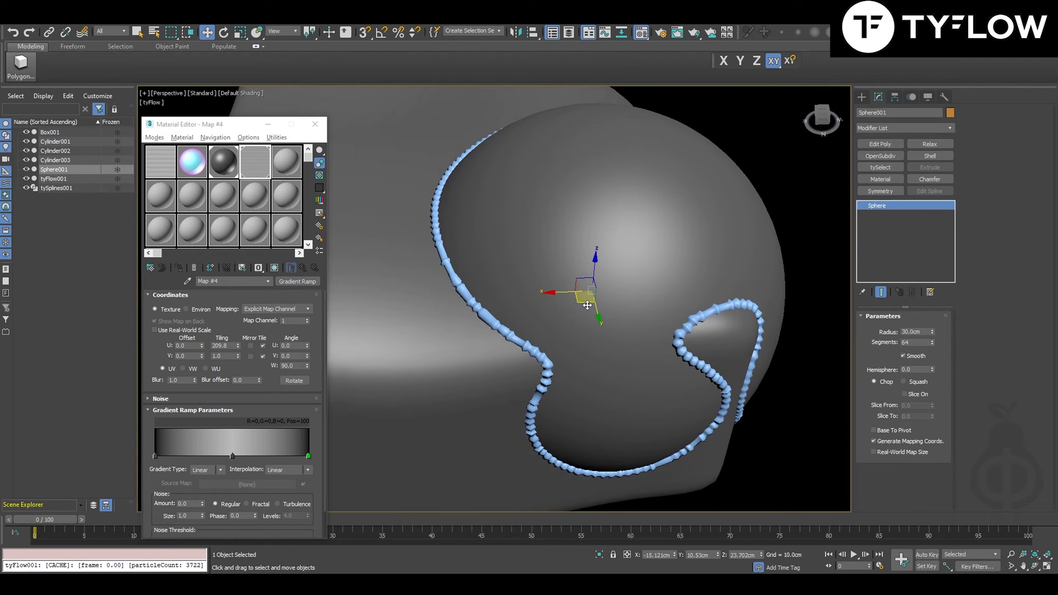
# Step: Add a TurboSmooth modifier above Displace on tySplines001
pyautogui.click(709, 316)
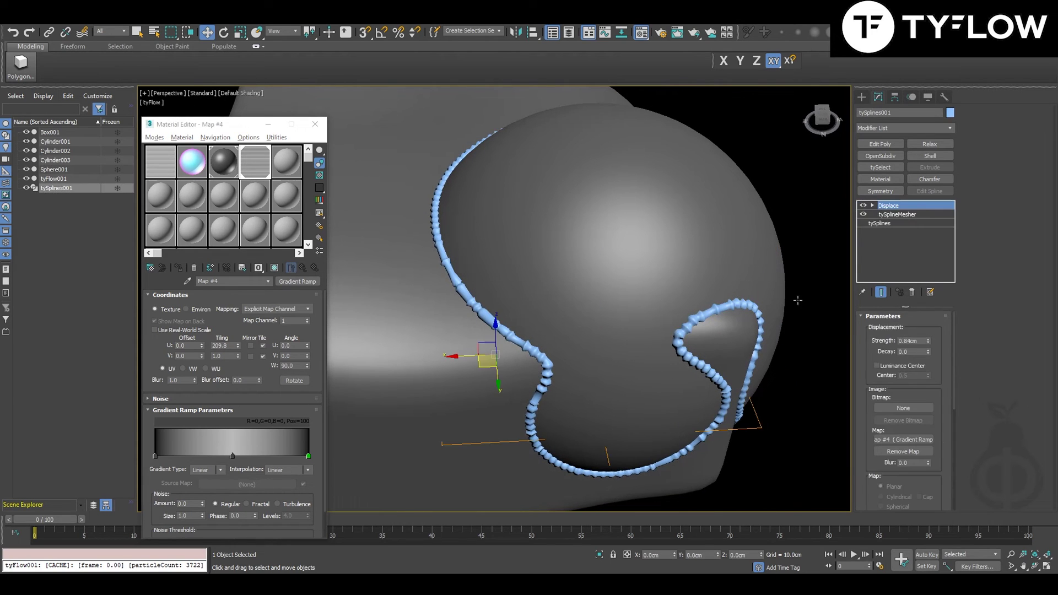
pyautogui.click(895, 131)
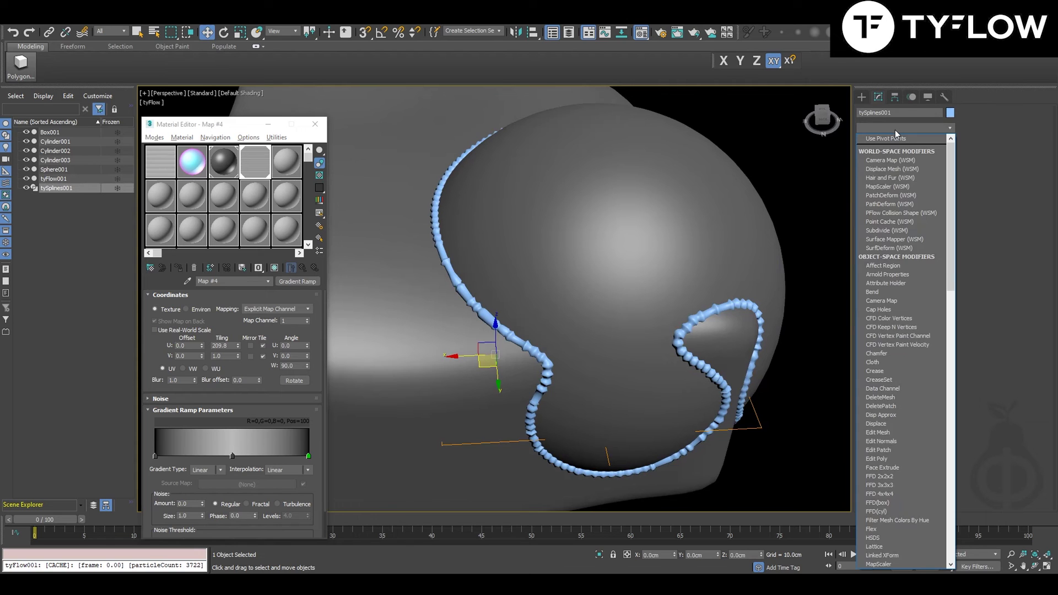
pyautogui.press('t')
pyautogui.click(899, 225)
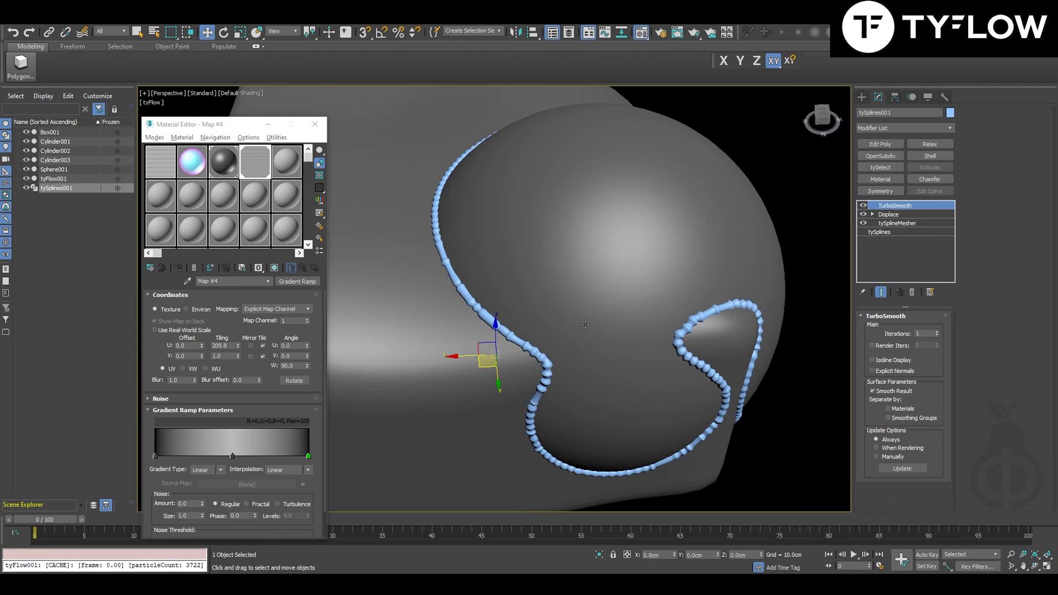
# Step: Move Sphere001 to about X -11.9 cm, Y 5.1 cm to test the smoothed weld, and reselect tySplines001
pyautogui.click(561, 288)
pyautogui.moveTo(562, 287); pyautogui.dragTo(538, 267)
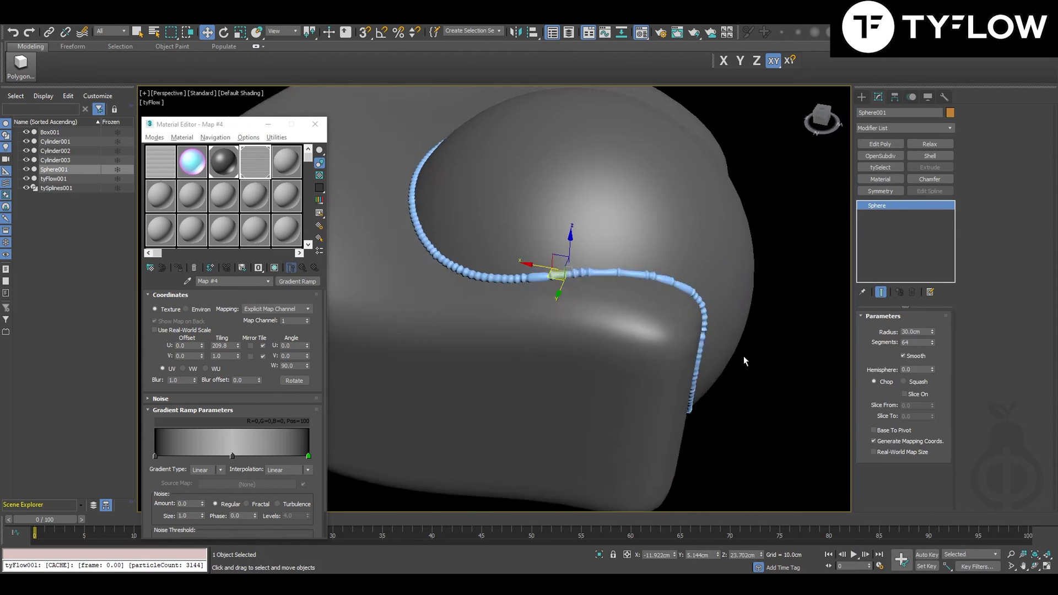
pyautogui.click(630, 346)
pyautogui.keyDown('alt'); pyautogui.moveTo(630, 346); pyautogui.dragTo(665, 357, button='middle'); pyautogui.keyUp('alt')
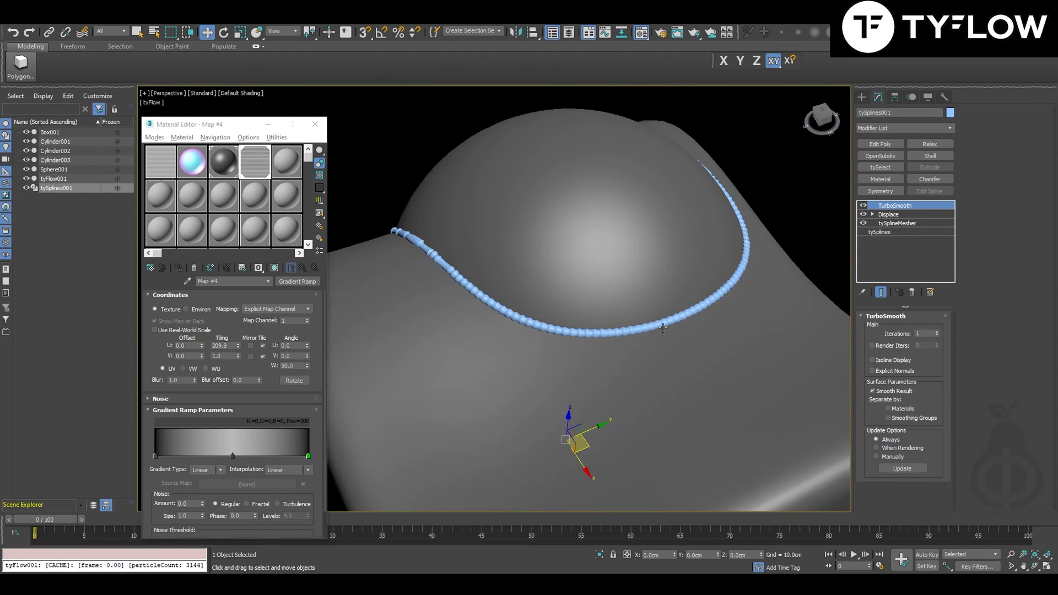
# Step: Inspect the weld seam up close, turn edged faces back on and close the Material Editor
pyautogui.scroll(10, 665, 325)
pyautogui.scroll(-10, 665, 325)
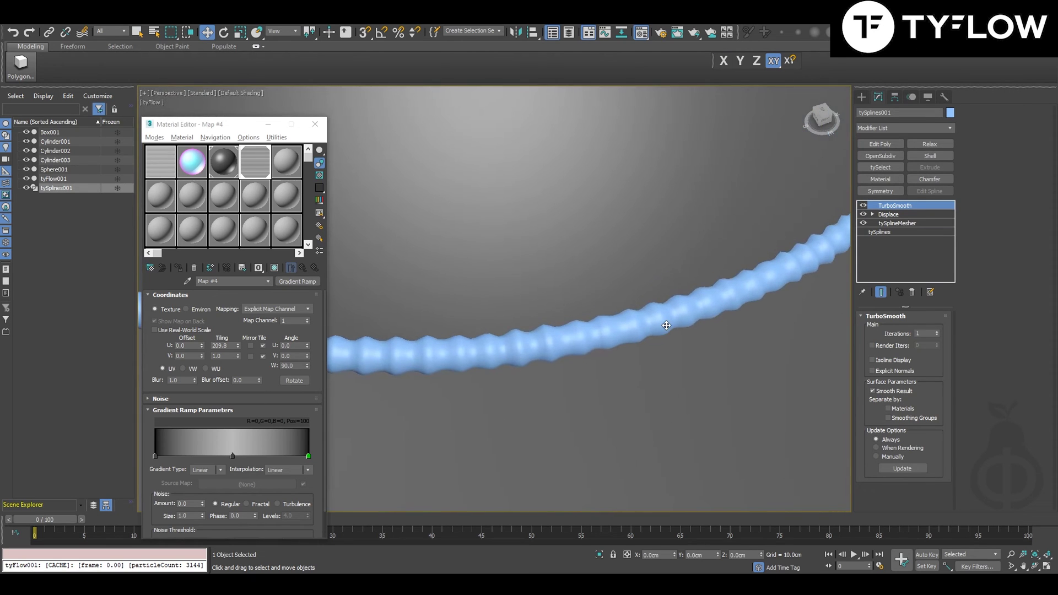
pyautogui.press('F5')
pyautogui.press('F4')
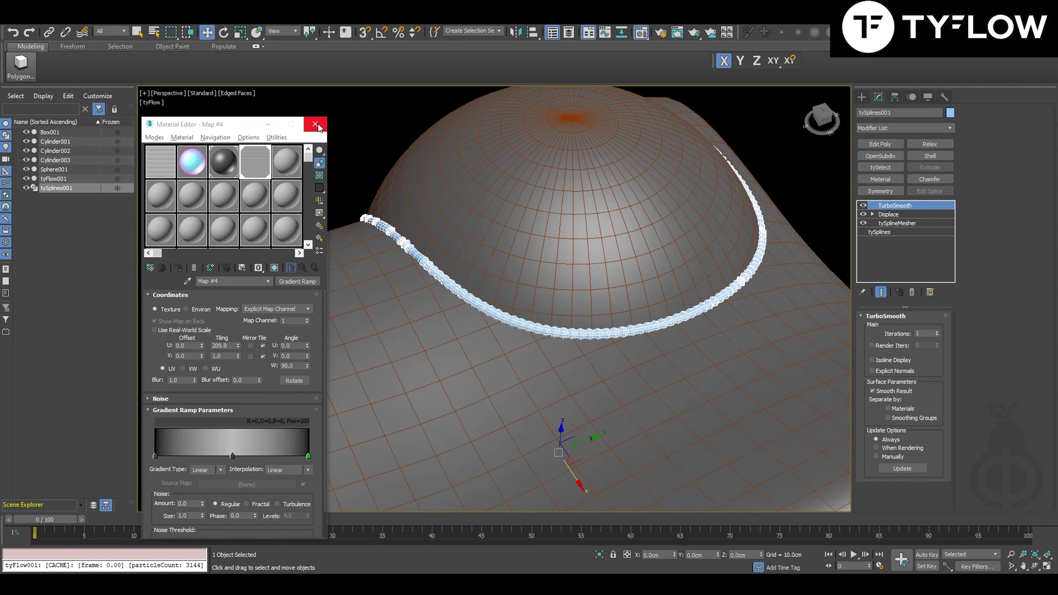
pyautogui.click(315, 125)
pyautogui.moveTo(474, 224)
pyautogui.keyDown('alt'); pyautogui.mouseDown(button='middle')
pyautogui.moveTo(385, 276)
pyautogui.moveTo(368, 273)
pyautogui.moveTo(562, 336)
pyautogui.moveTo(496, 349)
pyautogui.moveTo(403, 143)
pyautogui.moveTo(488, 223)
pyautogui.mouseUp(button='middle'); pyautogui.keyUp('alt')
pyautogui.scroll(-4, 403, 144)
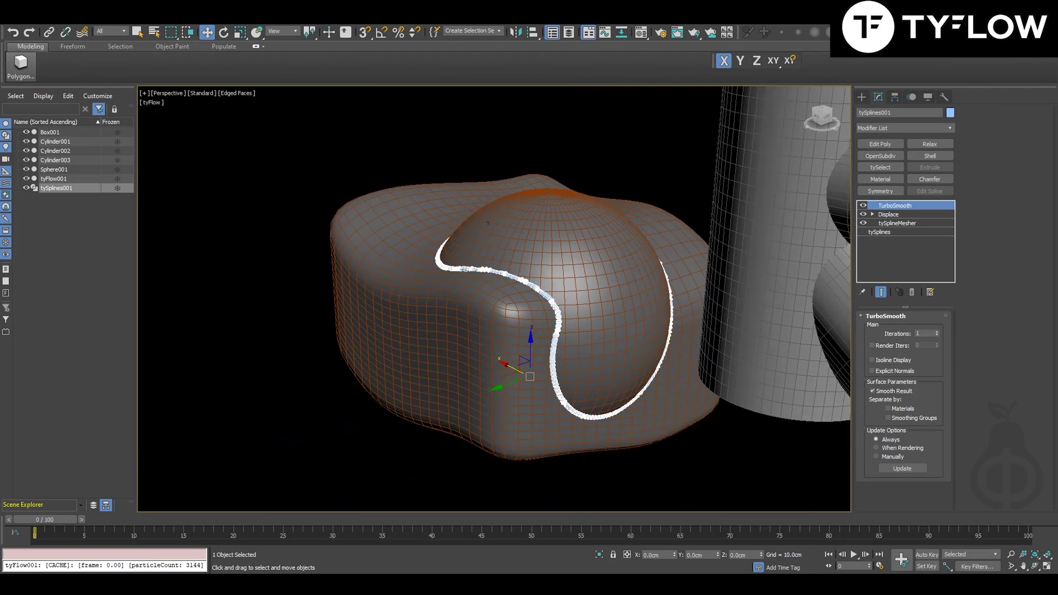